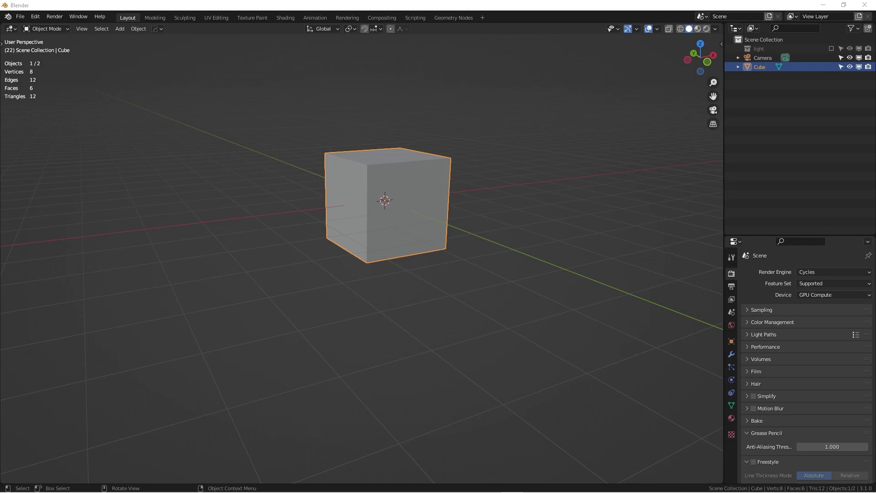
- Examine the MACHIN3tools add-on page on Gumroad in the browser, including its price options, tools list and pie menus list
key("shift")
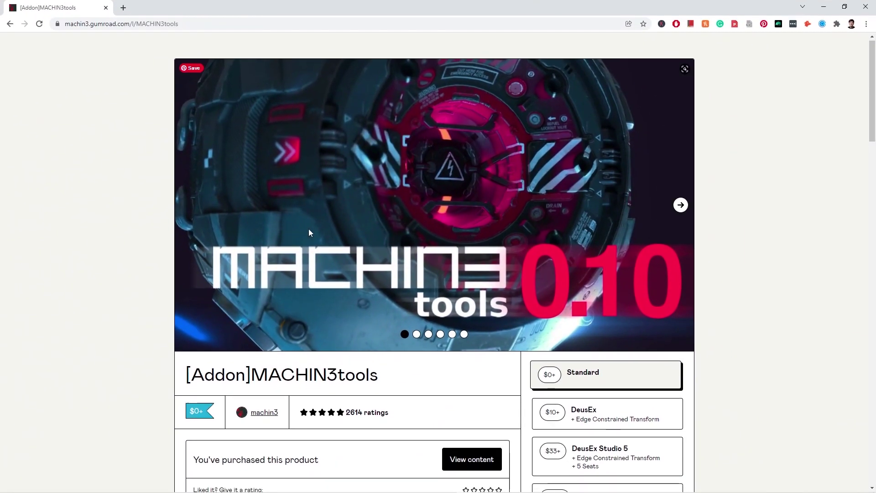
scroll(308, 229, "down", 1)
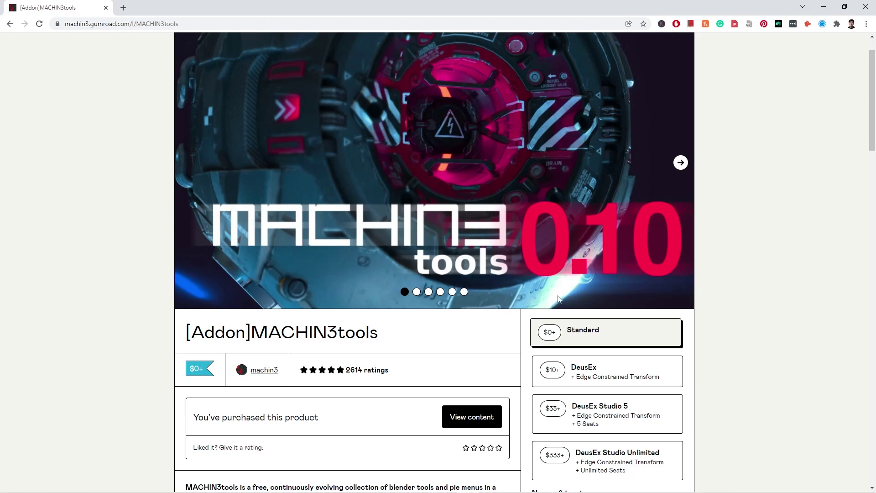
scroll(769, 309, "down", 2)
scroll(734, 225, "down", 2)
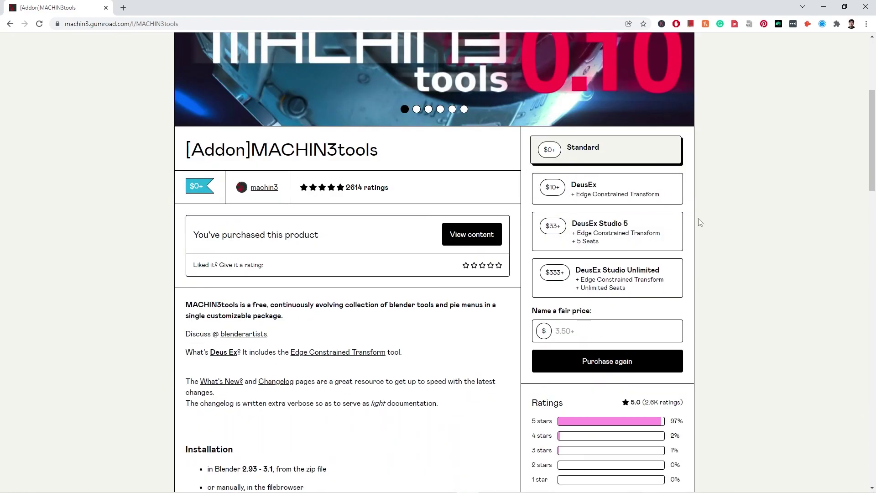
scroll(734, 227, "up", 2)
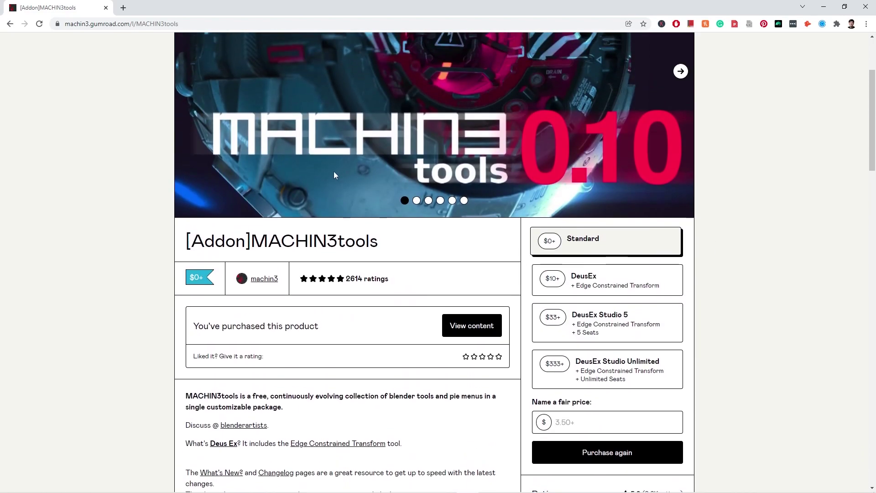
scroll(681, 73, "up", 2)
left_click(681, 163)
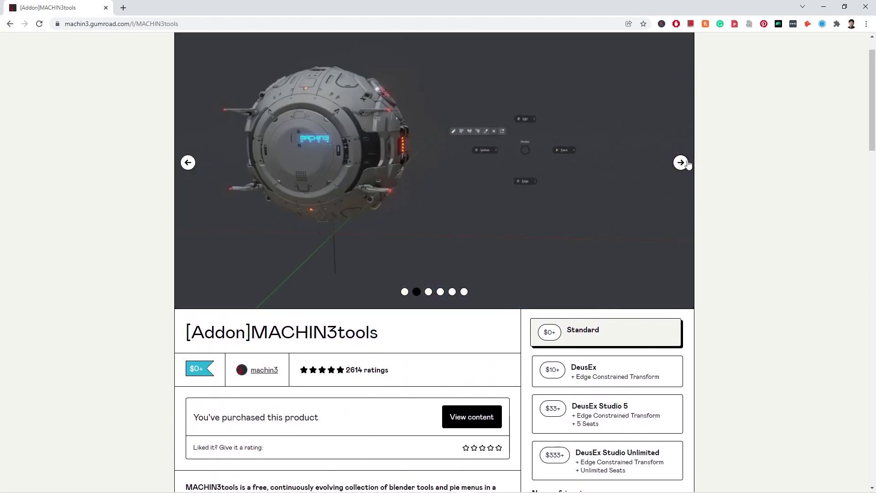
scroll(415, 196, "down", 2)
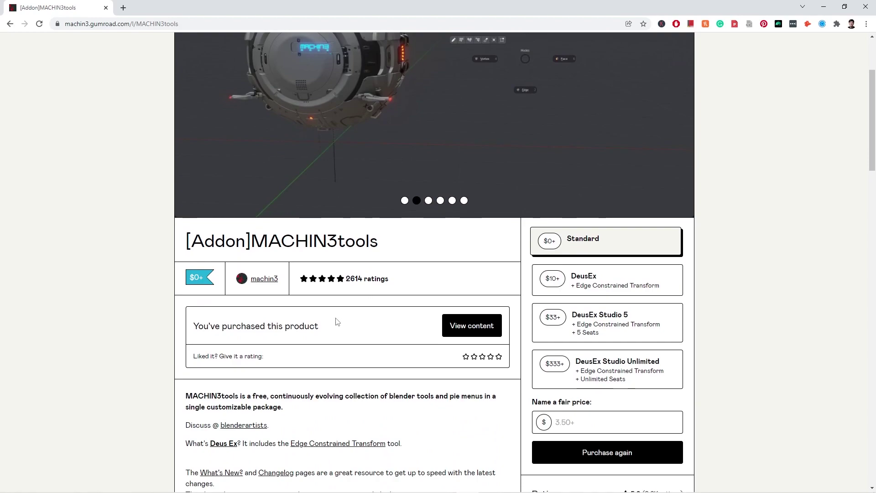
scroll(337, 322, "down", 2)
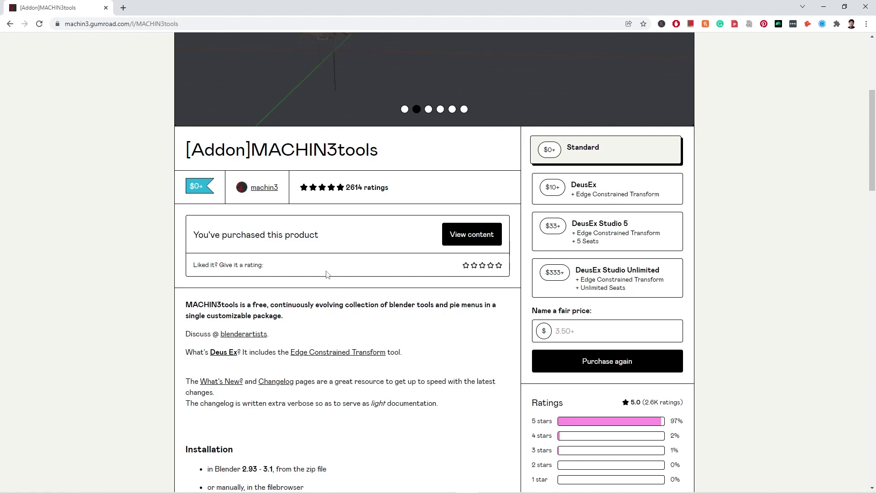
scroll(326, 274, "down", 12)
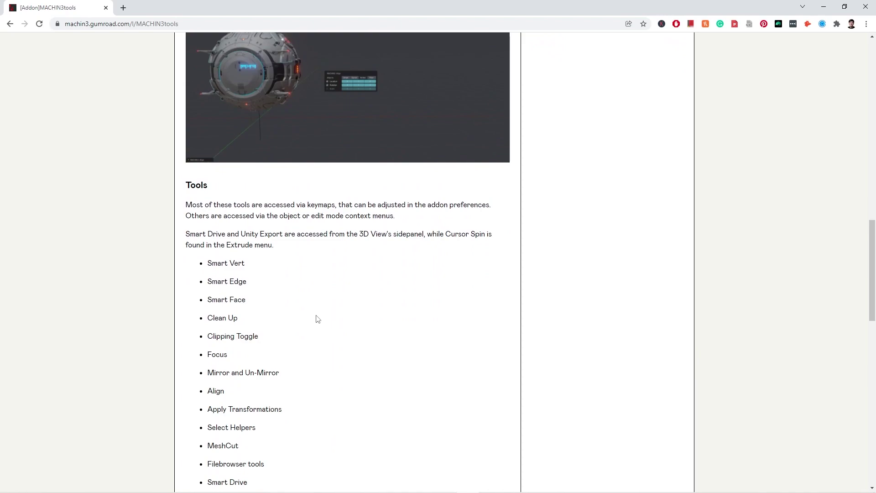
scroll(318, 319, "down", 2)
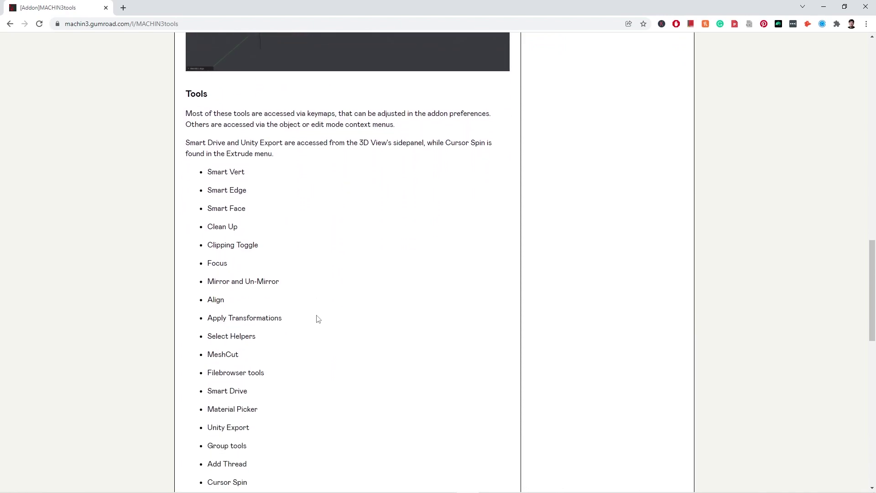
scroll(299, 255, "down", 13)
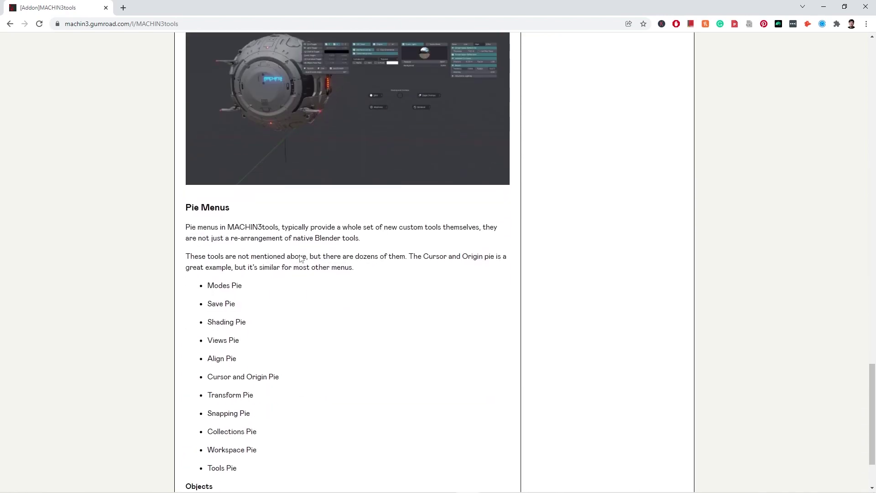
scroll(708, 250, "up", 7)
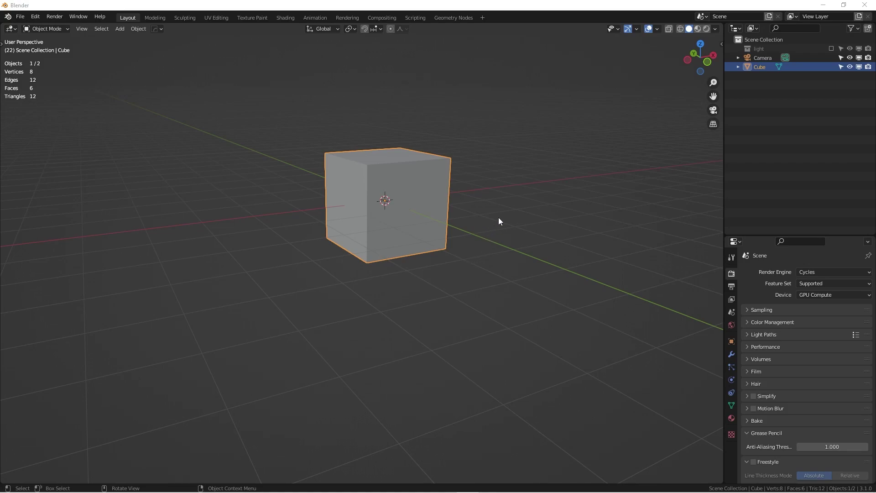
- Switch to Blender, search the add-on preferences for "mac" and enable the MACHIN3tools add-on
middle_click_drag(514, 205, 379, 215)
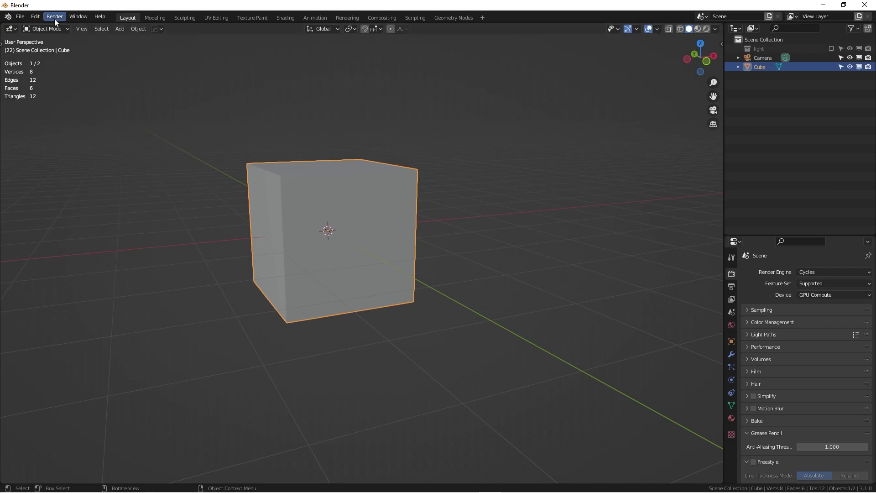
left_click(37, 17)
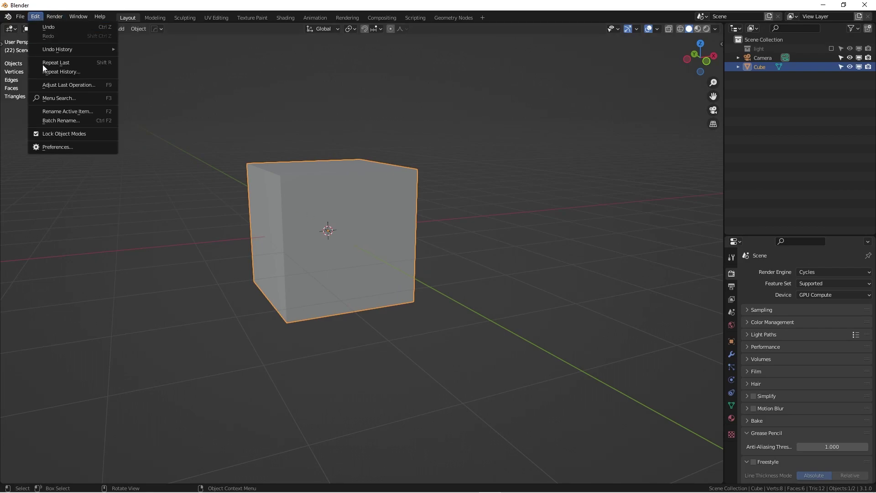
left_click(53, 145)
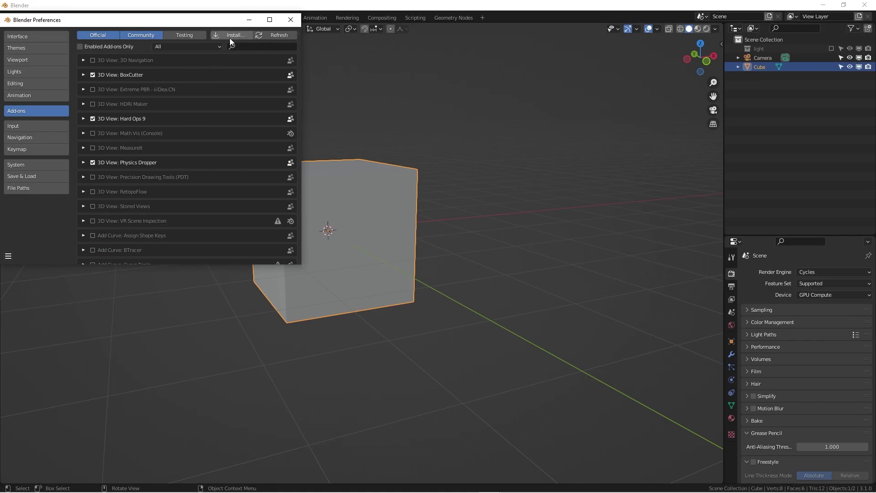
left_click(255, 48)
type("m")
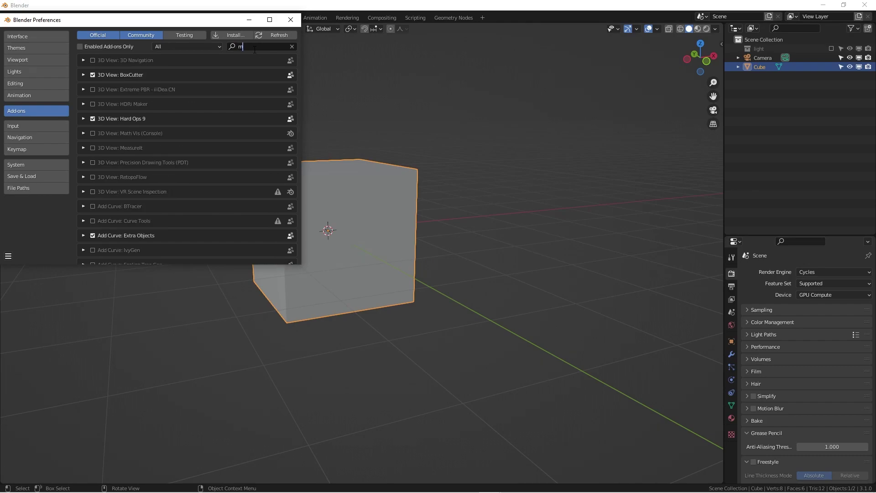
type("ach")
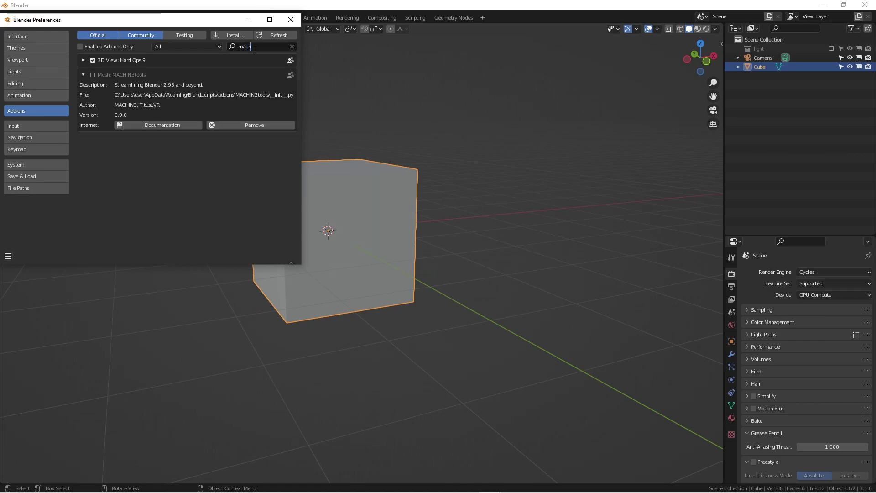
key("BackSpace")
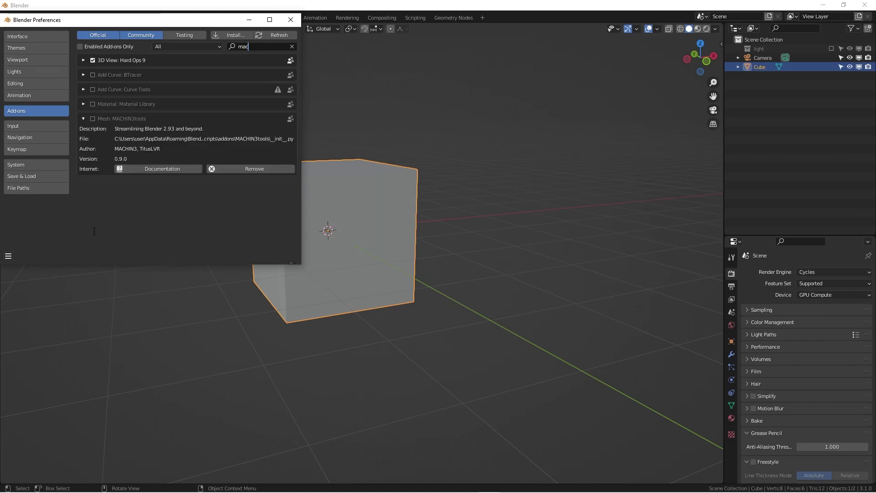
left_click(93, 122)
left_click(93, 119)
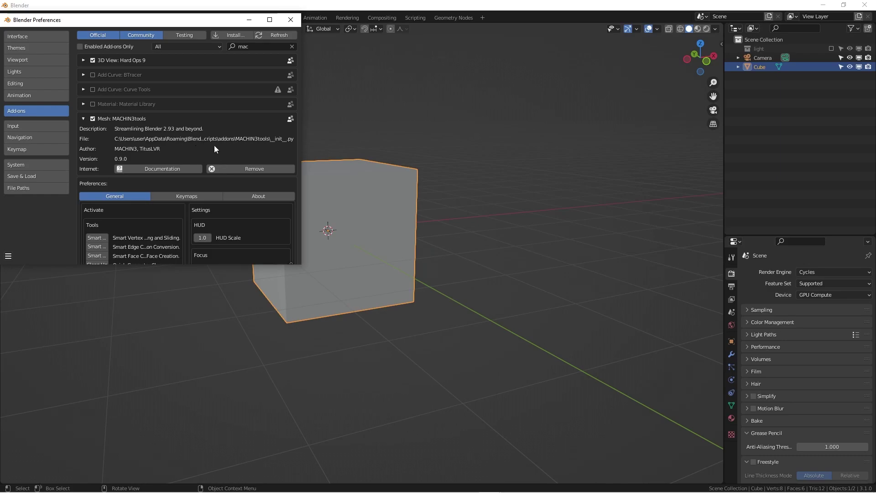
- Deactivate the Focus tool in the MACHIN3tools settings and activate Smart Vert, Views Pie and Cursor and Origin Pie
left_click_drag(302, 265, 633, 430)
scroll(203, 286, "down", 7)
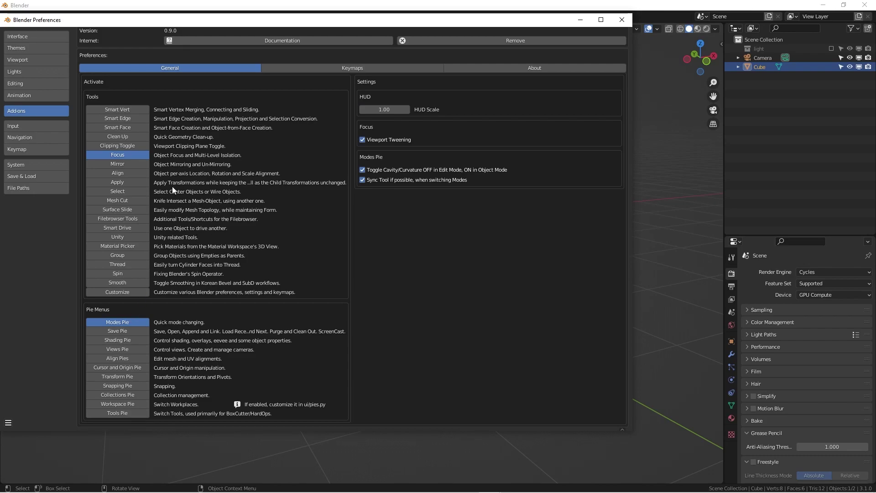
left_click(133, 157)
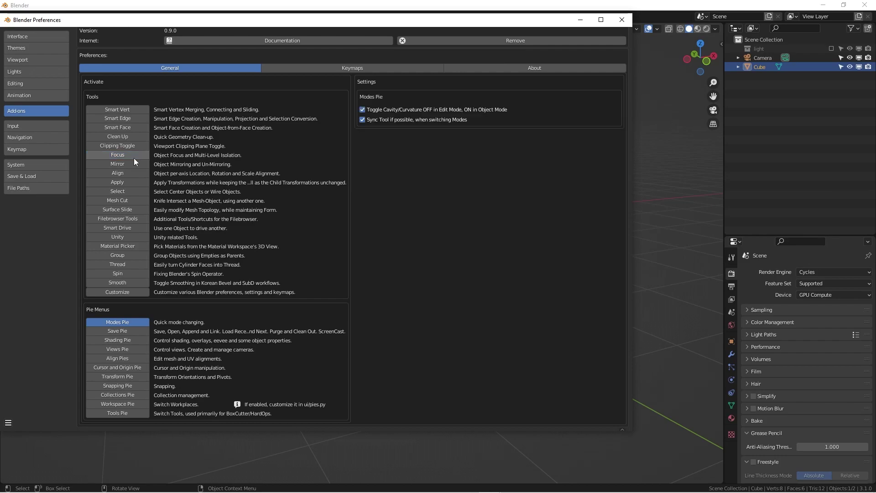
left_click(131, 110)
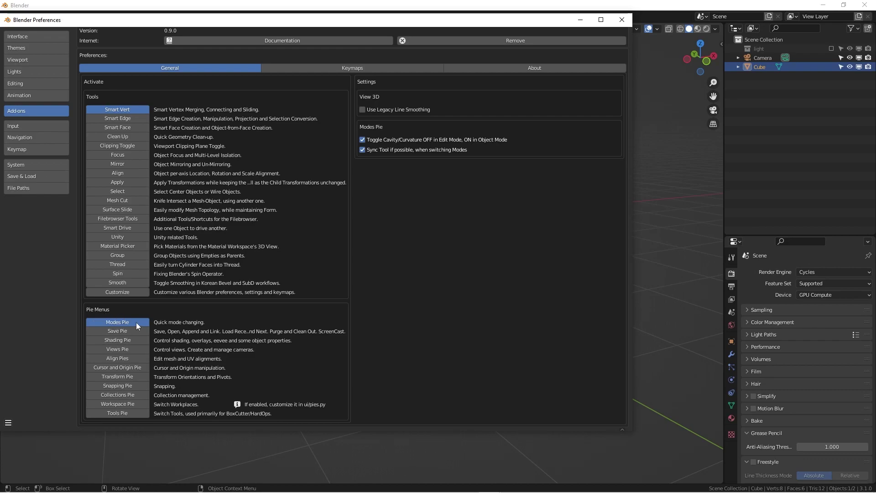
left_click(135, 349)
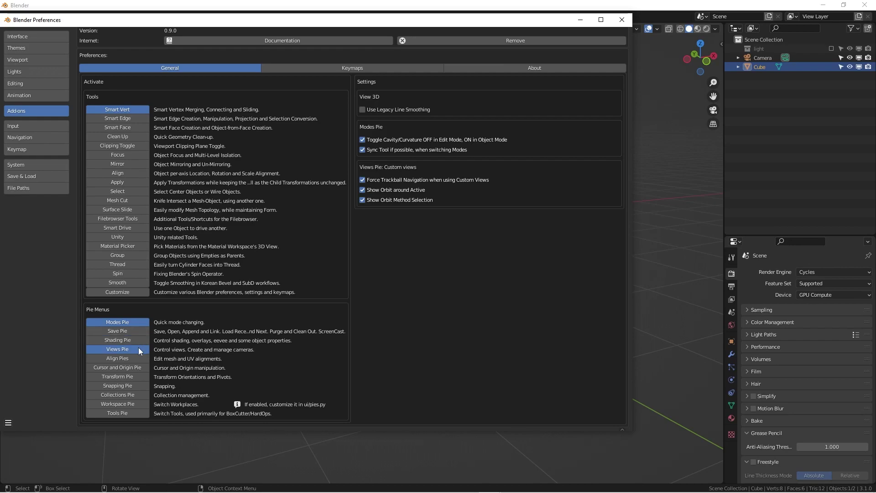
left_click(122, 370)
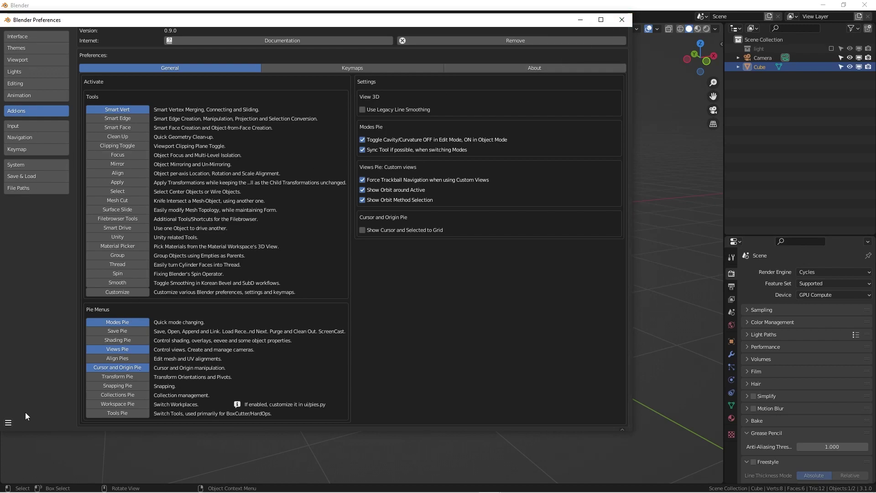
- Save the preferences and close the preferences window
left_click(8, 423)
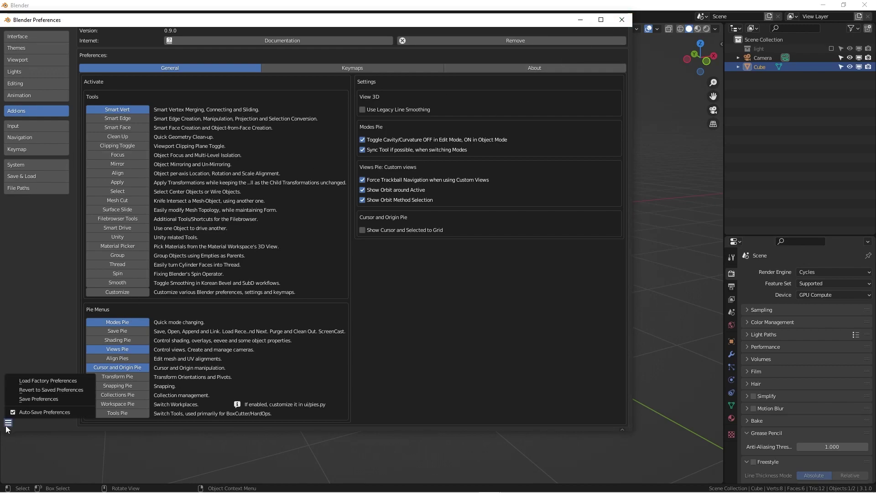
left_click(65, 404)
left_click(623, 21)
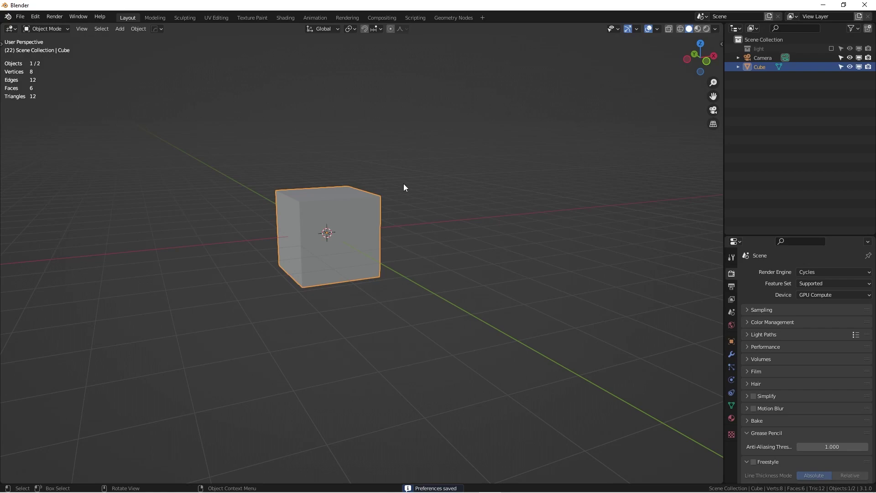
middle_click_drag(409, 195, 439, 248)
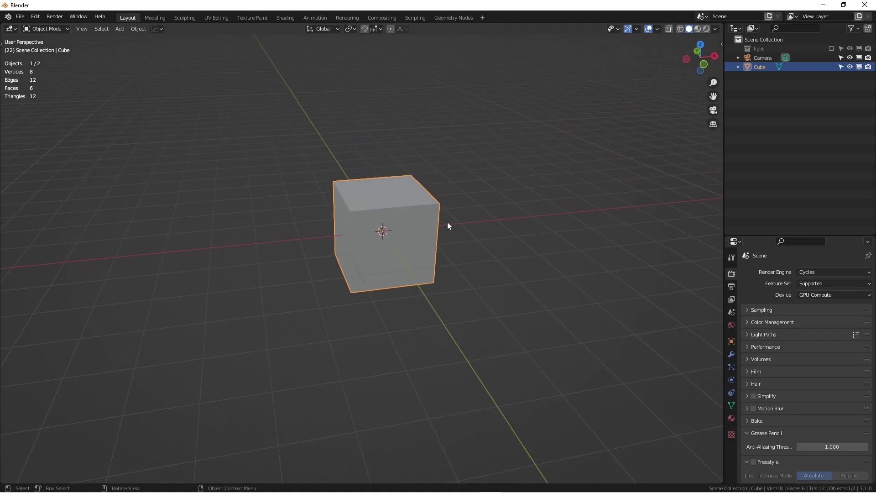
middle_click_drag(414, 218, 425, 198)
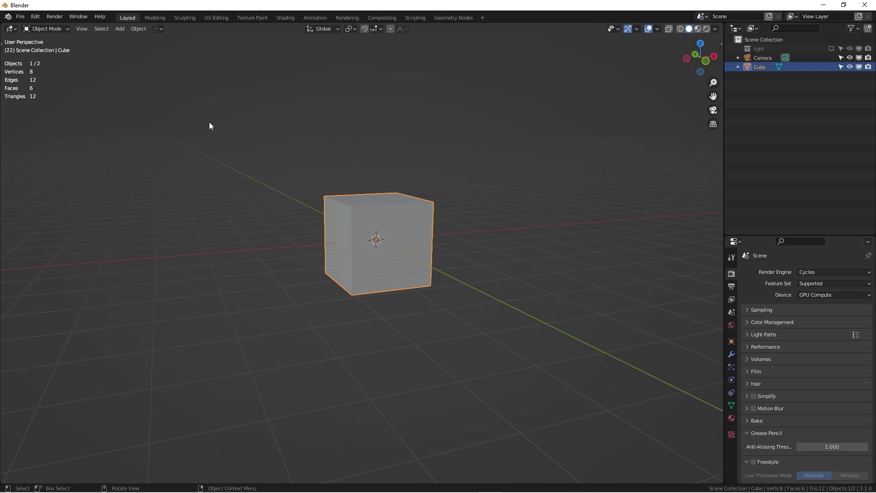
left_click(62, 29)
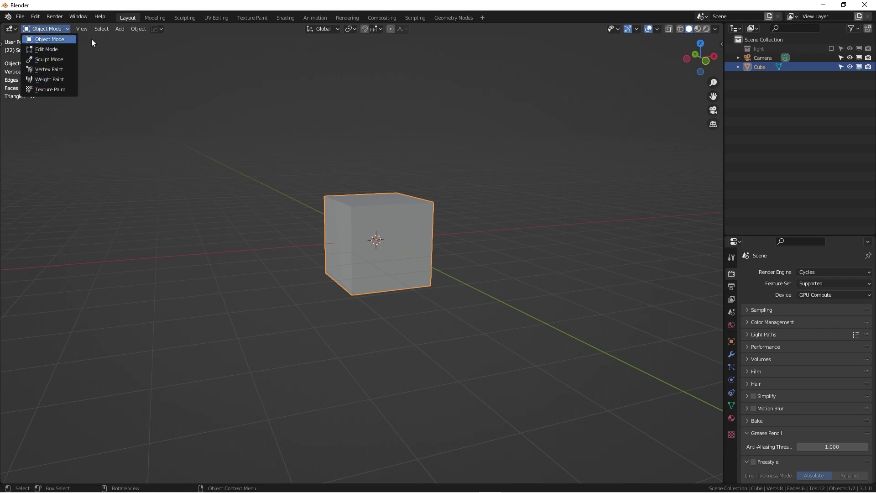
- Switch the cube to Edit Mode with the Modes pie and return it to Object Mode
key("ctrl+Tab")
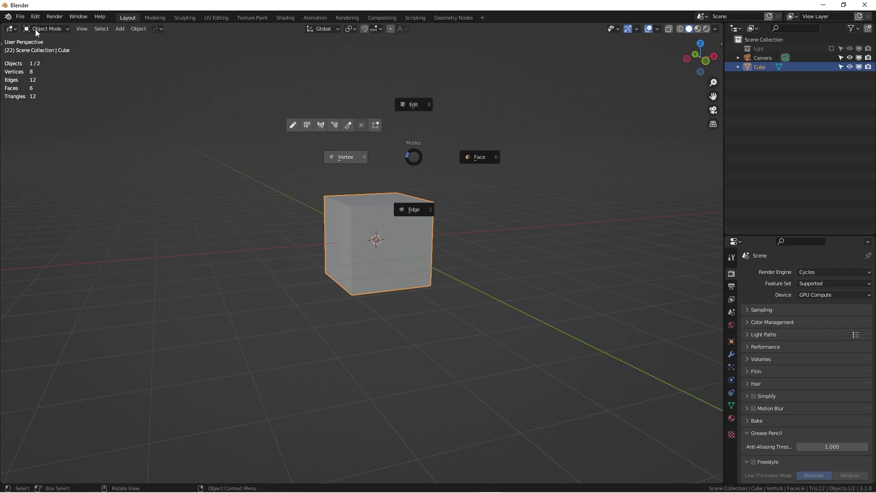
left_click(424, 106)
scroll(371, 218, "up", 4)
middle_click_drag(372, 218, 378, 235)
scroll(377, 229, "down", 3)
key("ctrl+Tab")
left_click(382, 189)
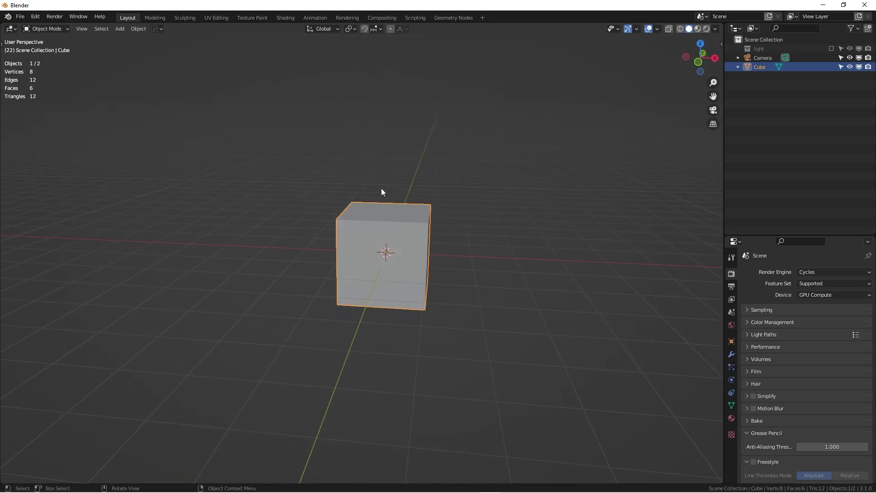
middle_click_drag(387, 235, 408, 234)
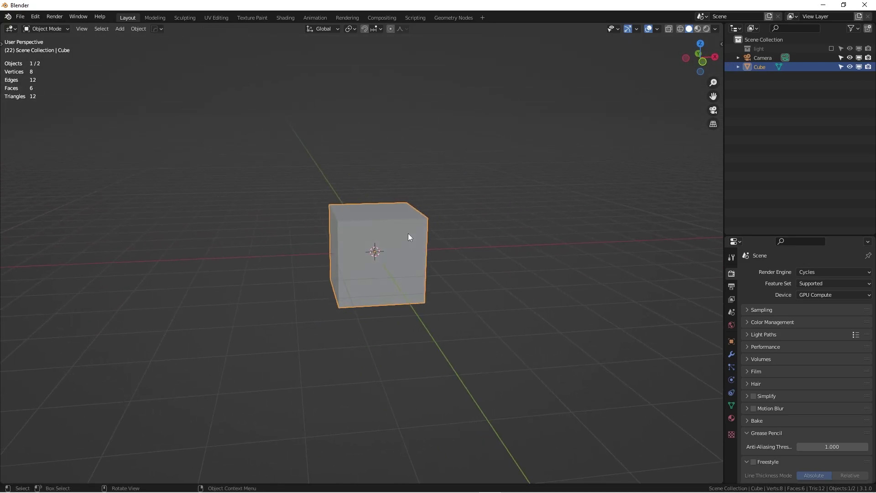
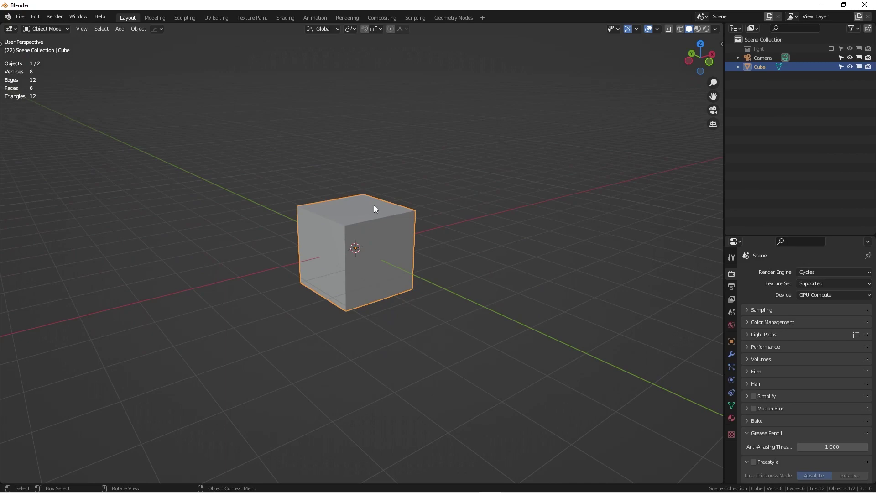
- Enter vertex editing on the cube through the Modes pie and switch it to edge selection
key("ctrl+Tab")
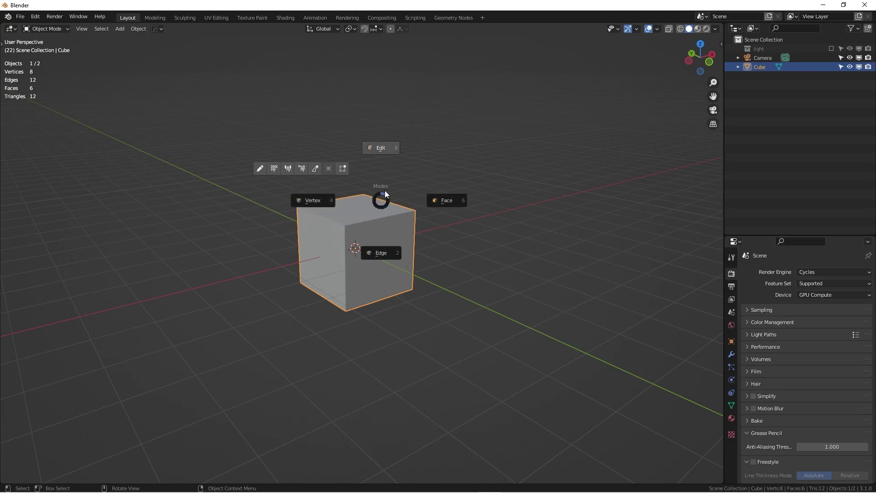
left_click(331, 200)
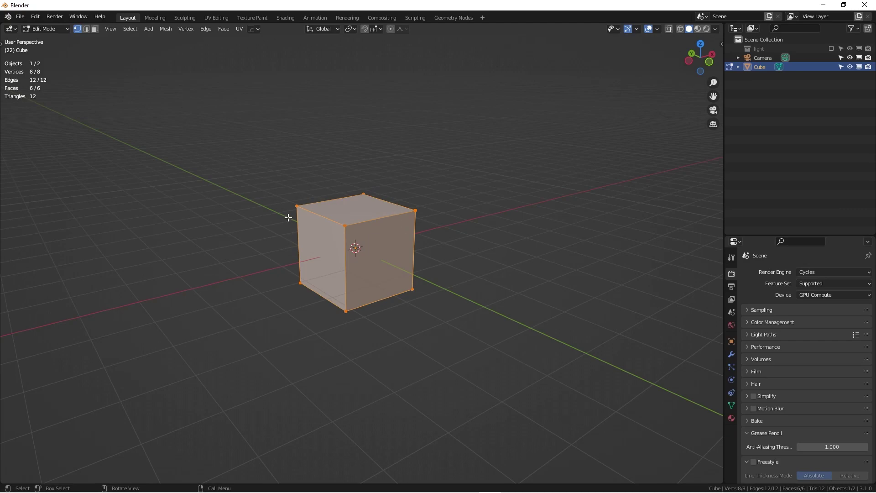
key("Tab")
left_click(373, 269)
- Box-select the cube's edges, switch to face selection through the Modes pie and clear the selection
left_click(368, 221)
left_click_drag(250, 159, 445, 325)
key("Tab")
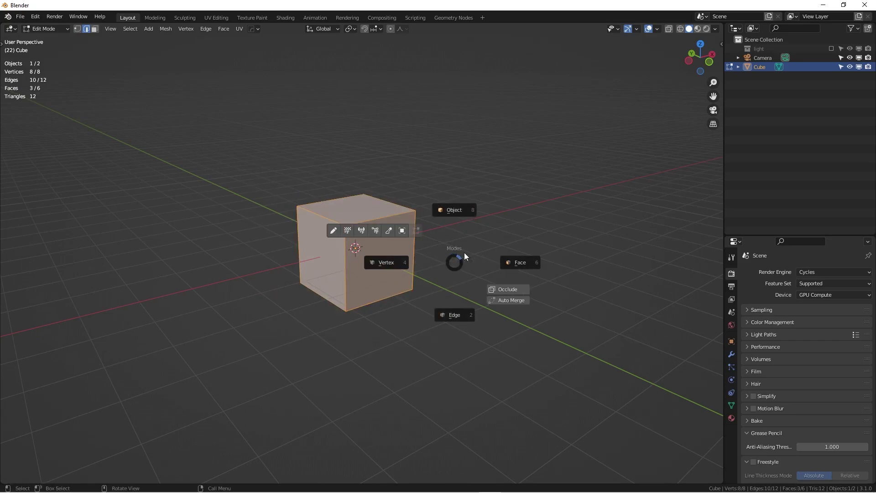
left_click(511, 261)
key("alt+a")
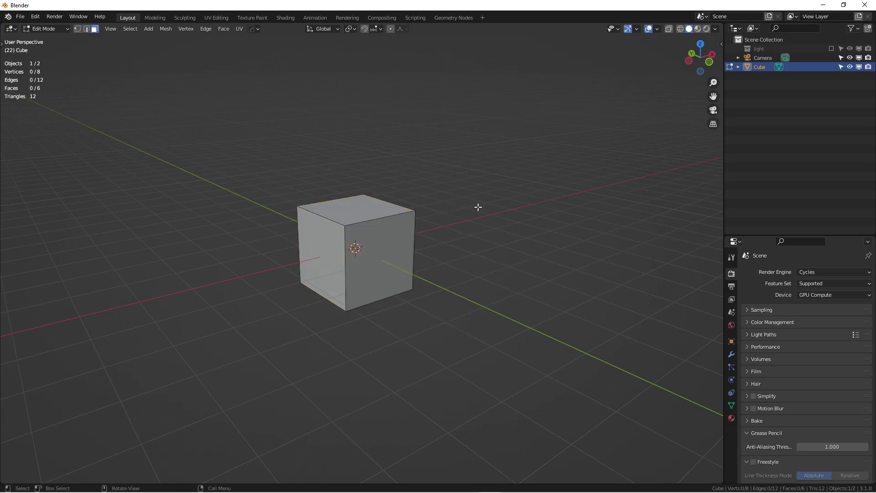
- Box-select the cube's visible faces and extend the selection with a second box around the whole cube
middle_click_drag(424, 237, 465, 230)
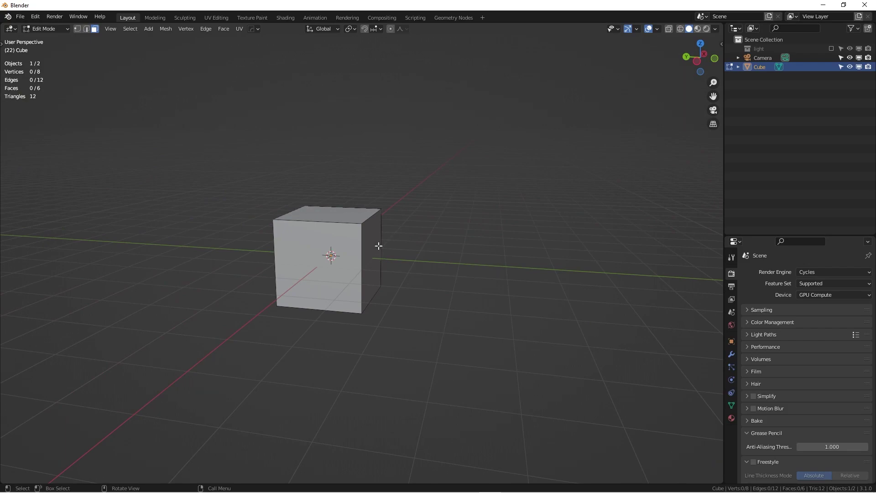
middle_click_drag(379, 245, 362, 252)
left_click_drag(326, 217, 369, 243)
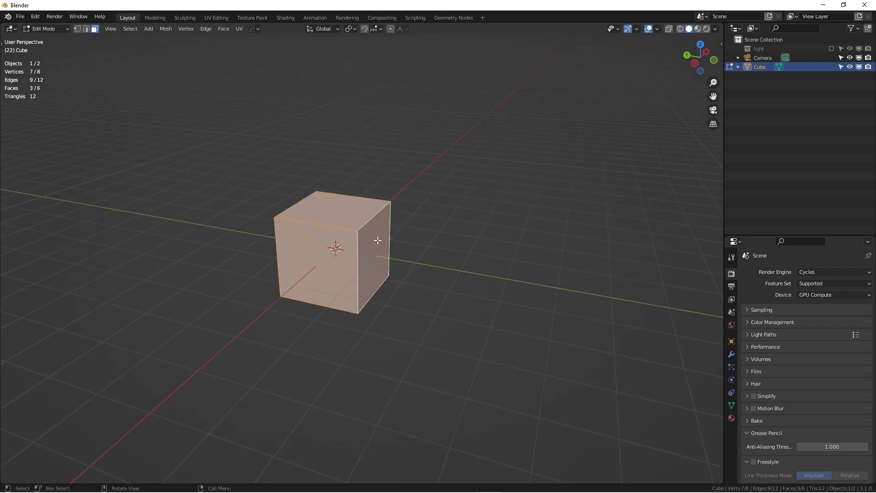
middle_click_drag(378, 241, 361, 237)
left_click_drag(130, 123, 449, 340, "shift")
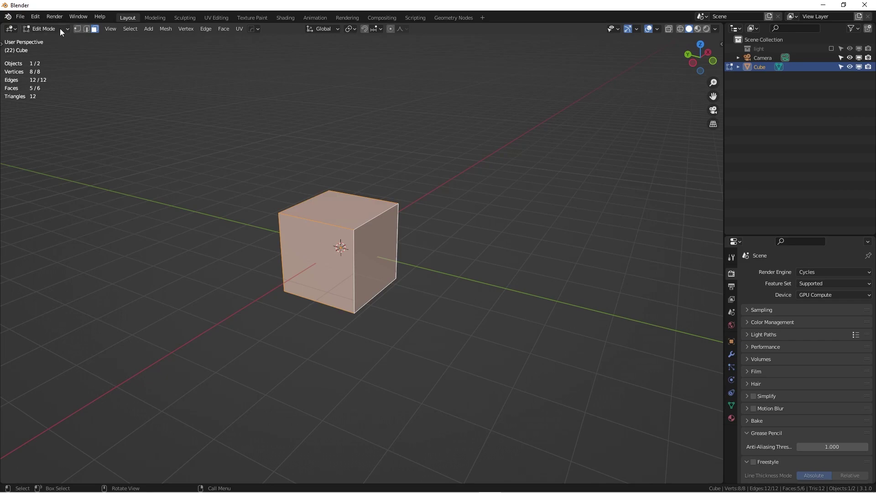
- Clear the selection and cycle the mesh selection mode through vertex, edge and face without the Modes pie
left_click(77, 28)
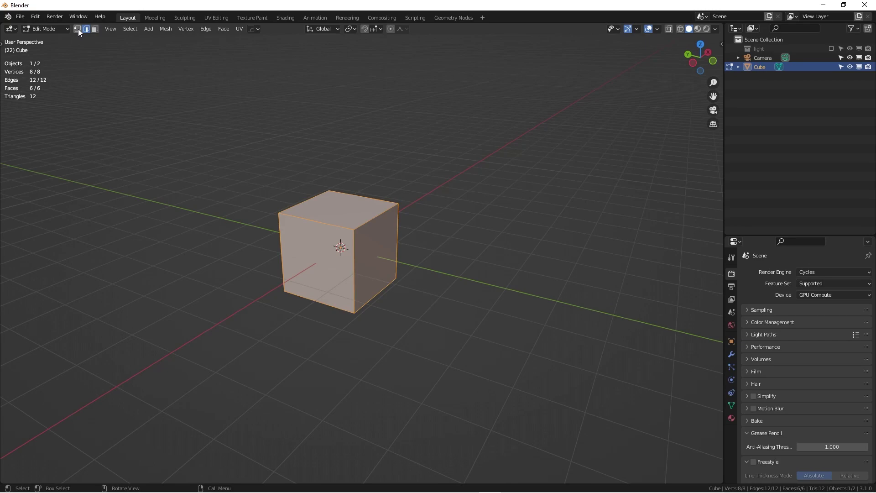
left_click(201, 98)
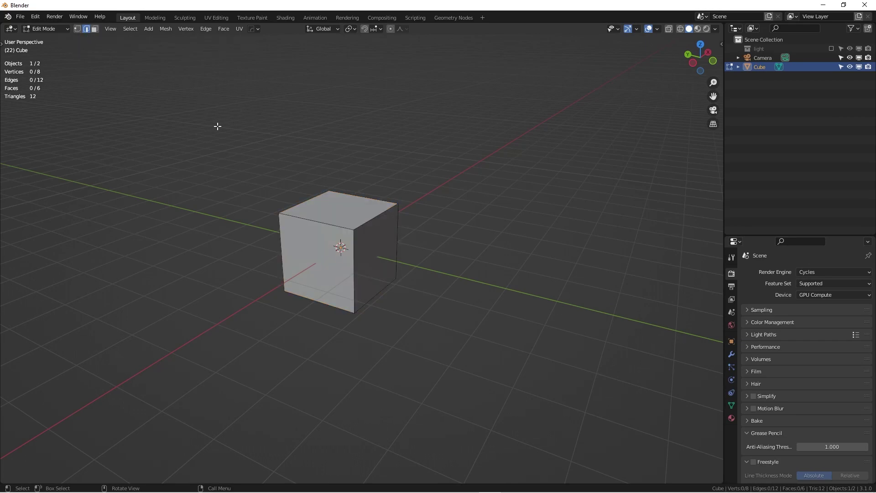
key("1")
key("2")
key("3")
- Box-select the cube in face selection mode and clear the selection
left_click_drag(253, 164, 452, 313)
middle_click_drag(433, 344, 382, 258)
left_click(416, 310)
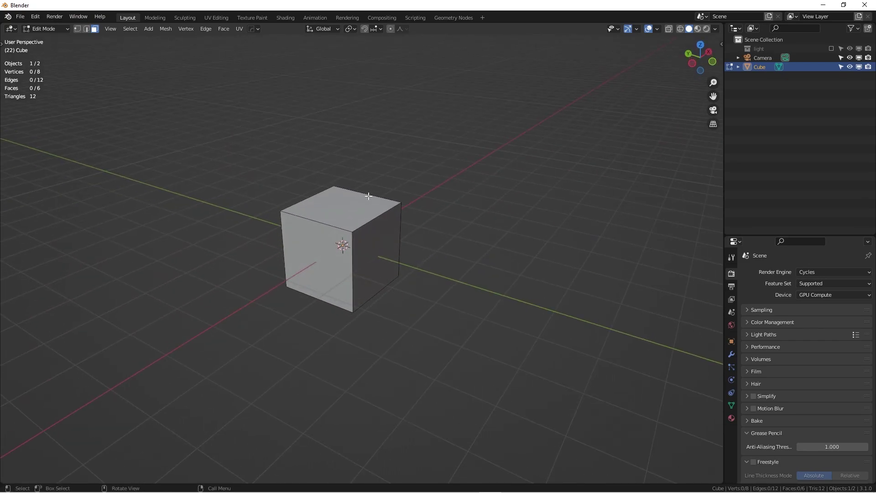
- Switch the cube to vertex selection with the Modes pie and select individual corner vertices
key("ctrl+Tab")
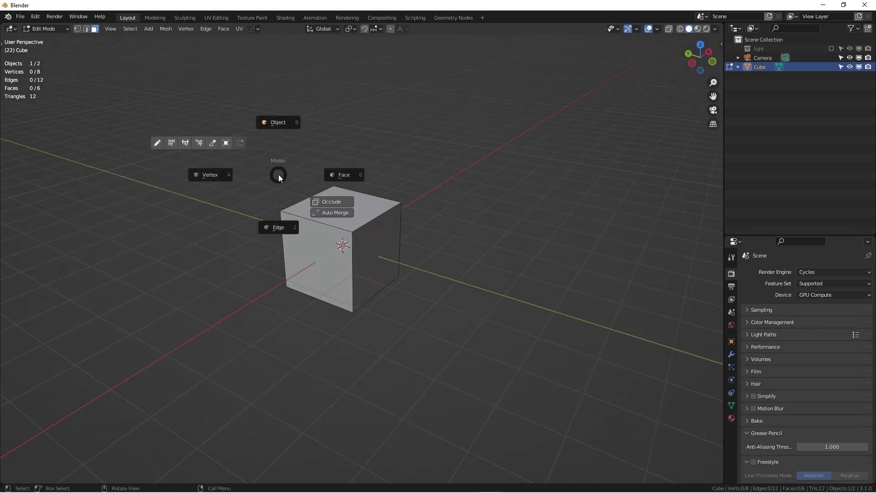
left_click(198, 181)
left_click(402, 203)
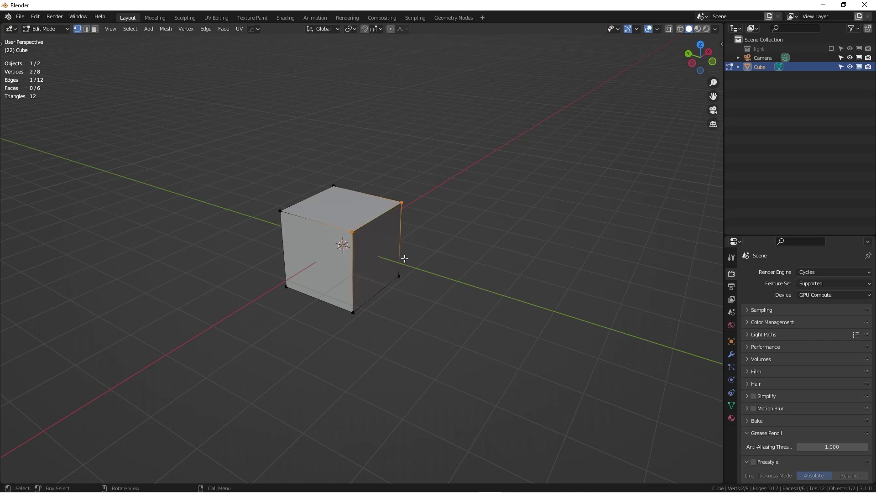
middle_click_drag(418, 303, 396, 285)
- Switch to edge selection with the Modes pie and select several connected edges of the cube by box
key("ctrl+Tab")
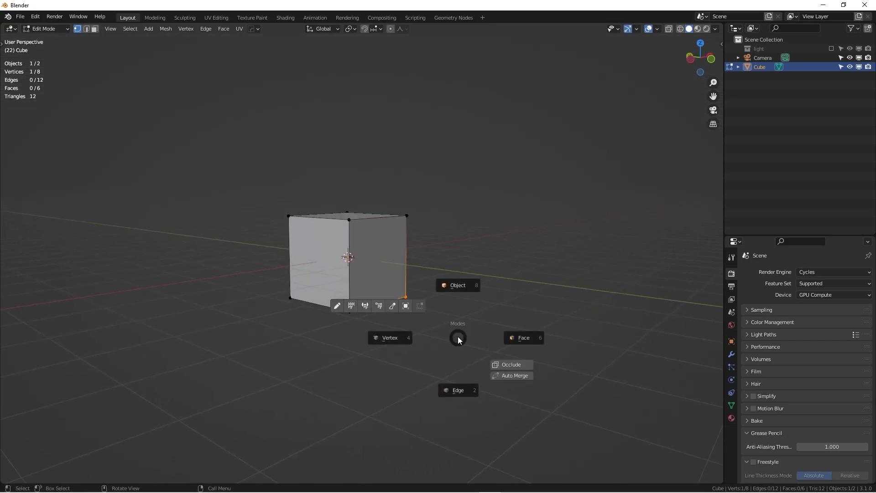
left_click(457, 390)
left_click_drag(362, 291, 383, 322)
middle_click_drag(383, 322, 402, 274)
left_click_drag(413, 220, 438, 270, "shift")
middle_click_drag(438, 269, 443, 237)
left_click_drag(311, 197, 445, 234, "shift")
middle_click_drag(446, 234, 429, 260)
- Return the cube from edge selection to Object Mode
scroll(432, 222, "up", 4)
scroll(432, 222, "down", 5)
middle_click_drag(432, 223, 474, 215)
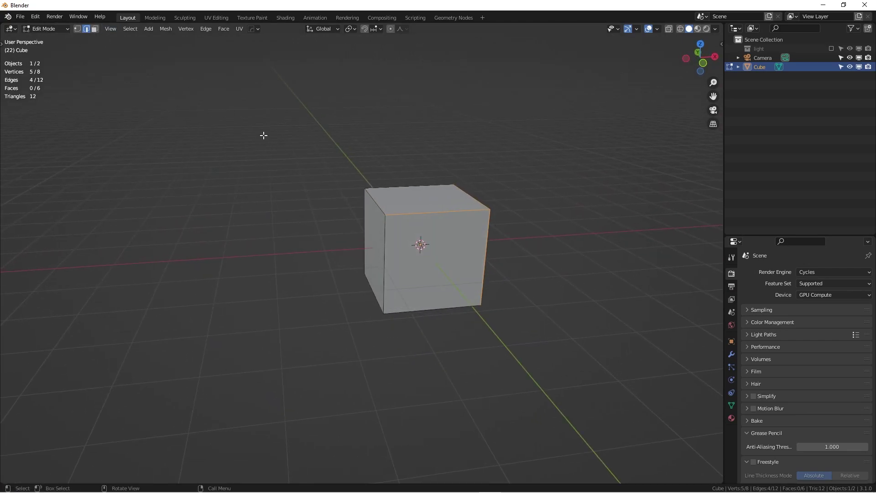
scroll(427, 235, "up", 2)
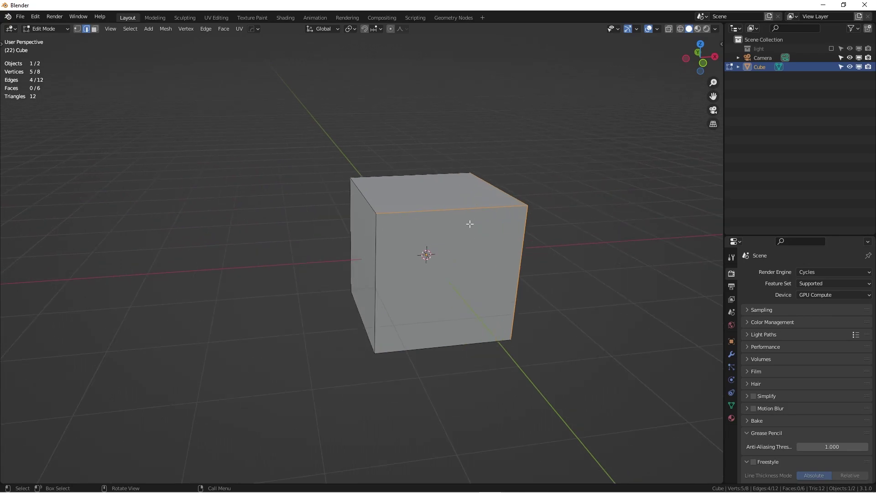
middle_click_drag(470, 221, 416, 186, "shift")
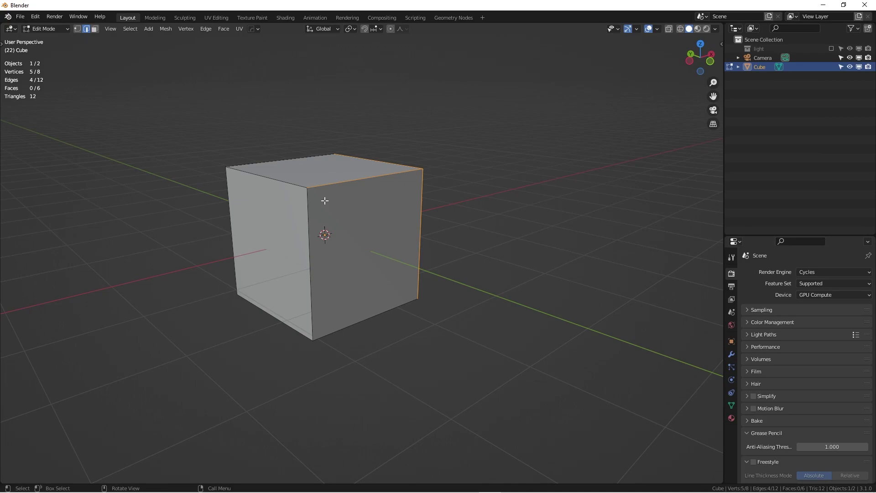
middle_click_drag(325, 198, 391, 184)
key("Tab")
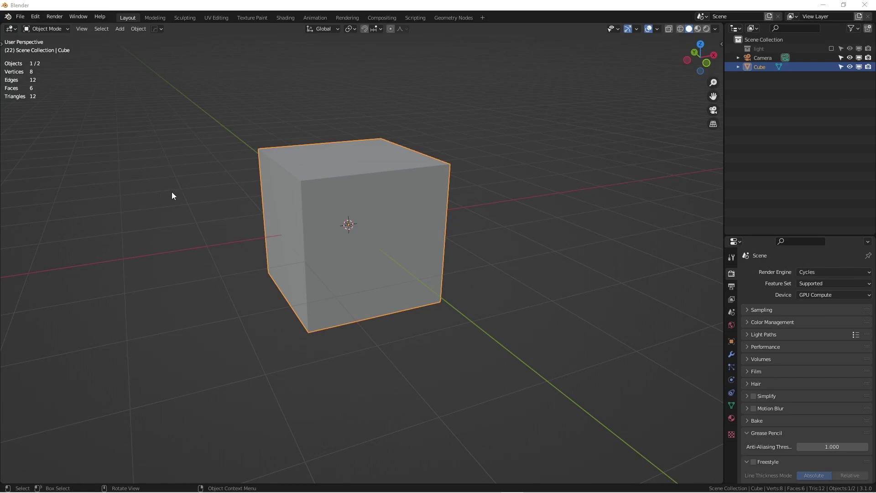
- Enter vertex editing on the cube through the Modes pie and box-select its upper front vertex
mouse_move(338, 183)
middle_mouse_down()
mouse_move(352, 172)
mouse_move(352, 180)
middle_mouse_up()
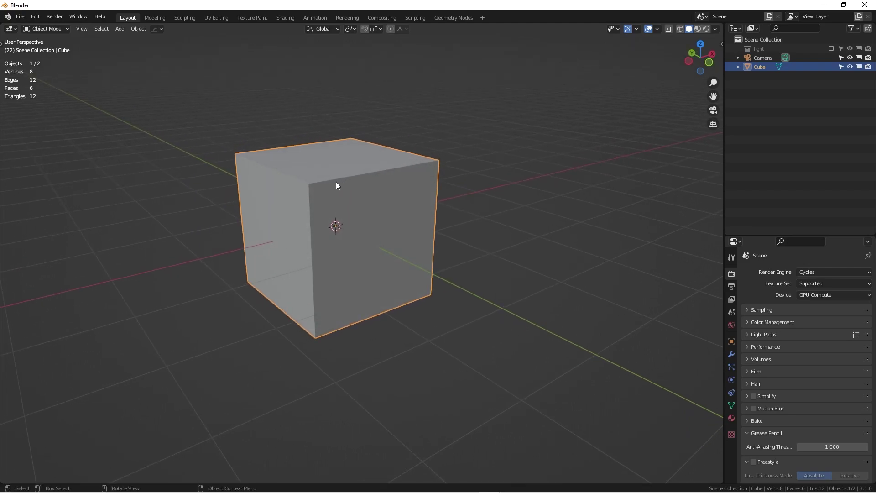
key("ctrl+Tab")
left_click(333, 117)
left_click_drag(296, 181, 337, 211)
- Snap the 3D cursor to the selected upper front vertex using the Cursor and Origin pie
scroll(336, 229, "up", 3)
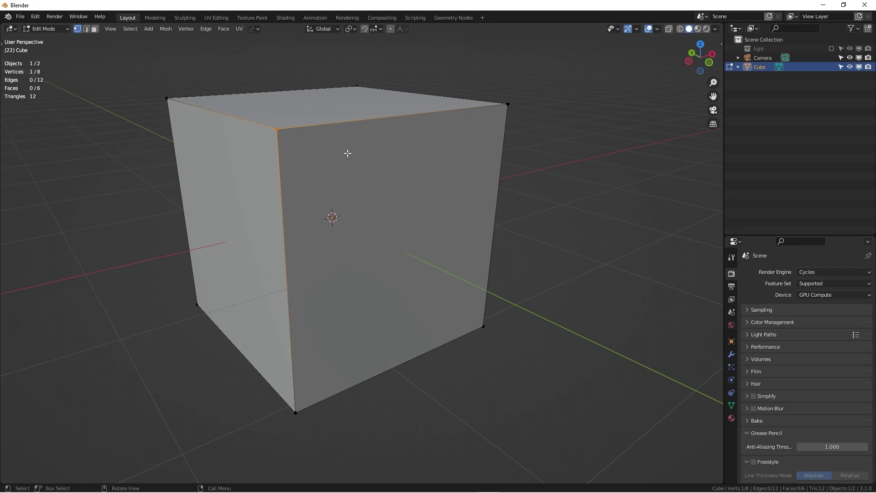
scroll(387, 208, "down", 2)
middle_click_drag(385, 209, 315, 189)
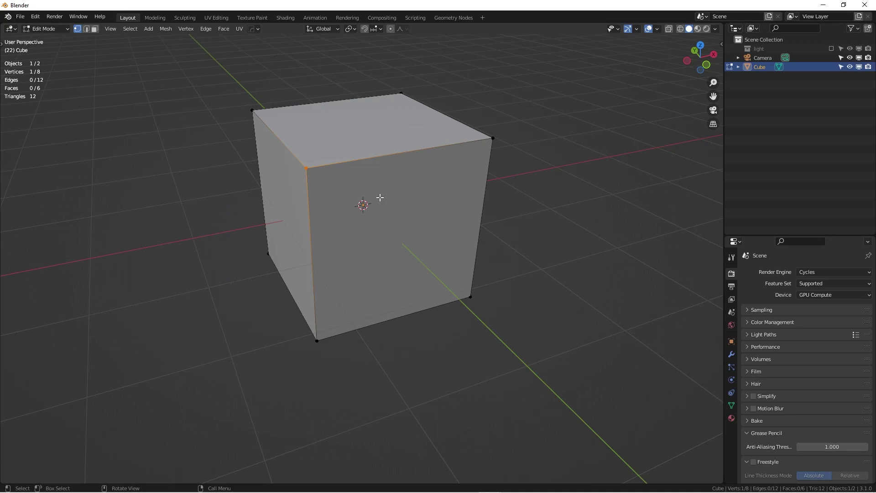
key("shift+s")
key("shift+s")
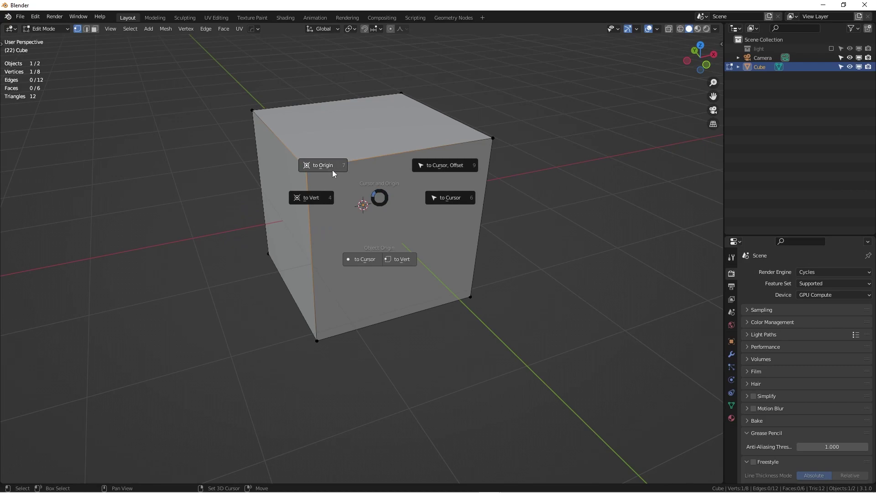
left_click(321, 201)
- Snap the 3D cursor to the cube's upper right vertex and from there to its lower right vertex
left_click(493, 139)
key("shift+s")
left_click(415, 172)
left_click(469, 297)
key("shift+s")
left_click(482, 315)
- Snap the 3D cursor to the cube's lower front vertex and from there to its lower left vertex
left_click(317, 340)
key("shift+s")
left_click(274, 361)
middle_click_drag(184, 284, 240, 322)
key("shift+s")
left_click(180, 335)
- Snap the 3D cursor to the cube's upper front vertex and set the object origin to that vertex
middle_click_drag(163, 333, 192, 375)
left_click_drag(303, 149, 353, 197)
key("shift+s")
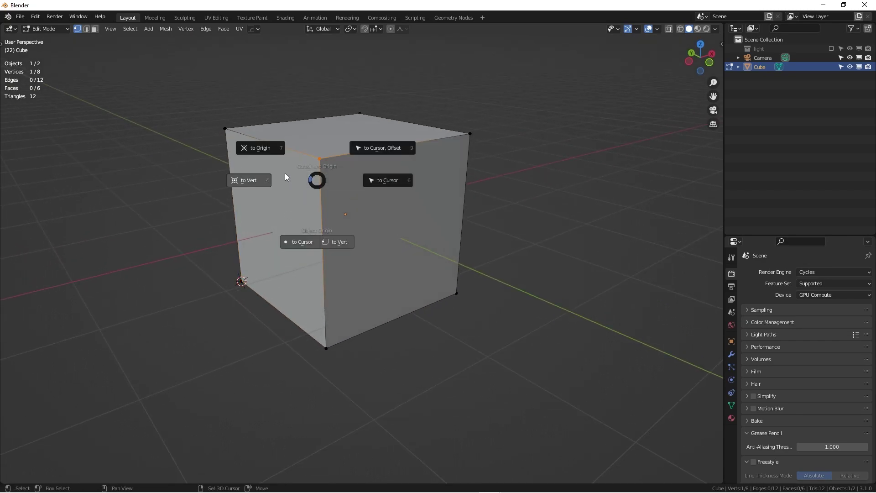
left_click(259, 181)
key("shift+s")
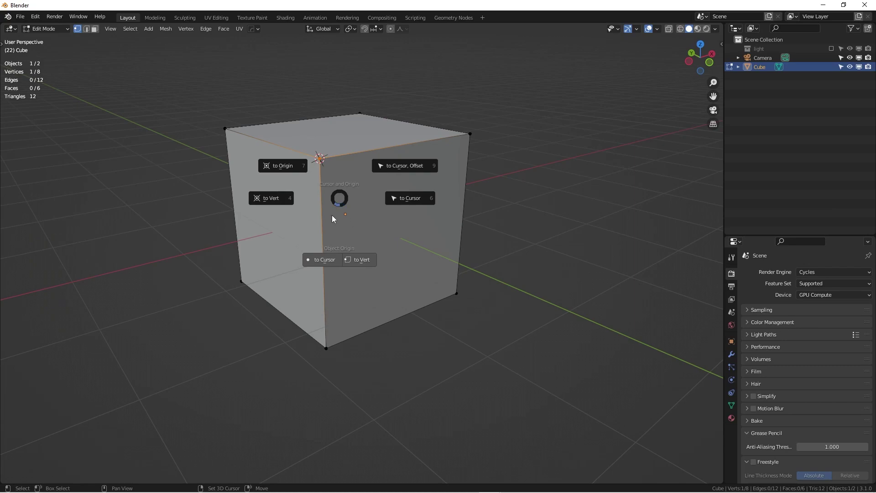
left_click(365, 260)
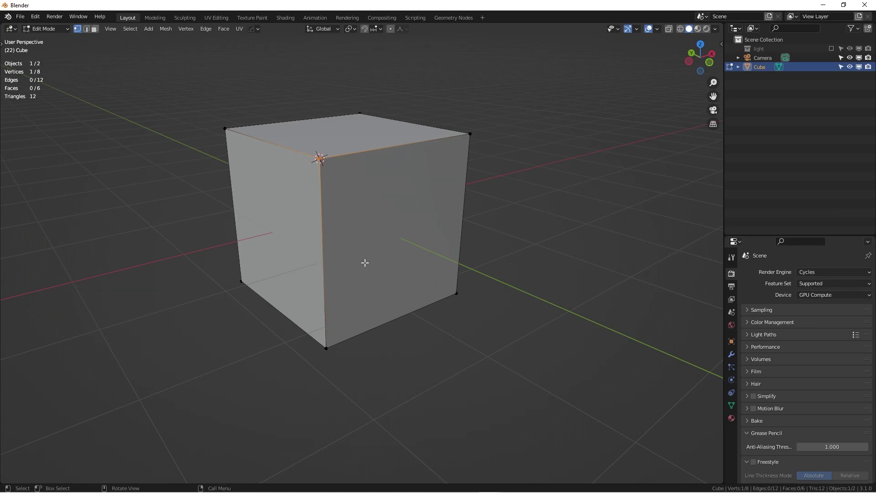
- Snap the 3D cursor to the cube's lower right vertex and, with nothing selected, set the object origin to the cursor
left_click(482, 307)
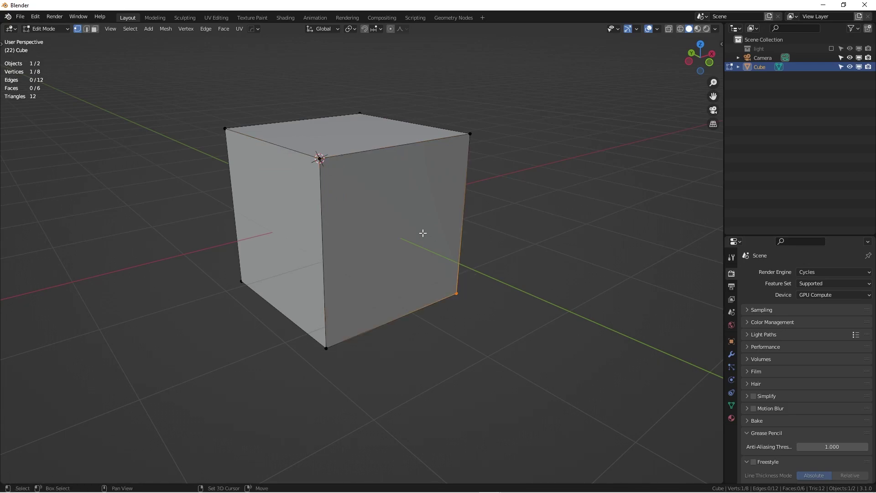
key("shift+s")
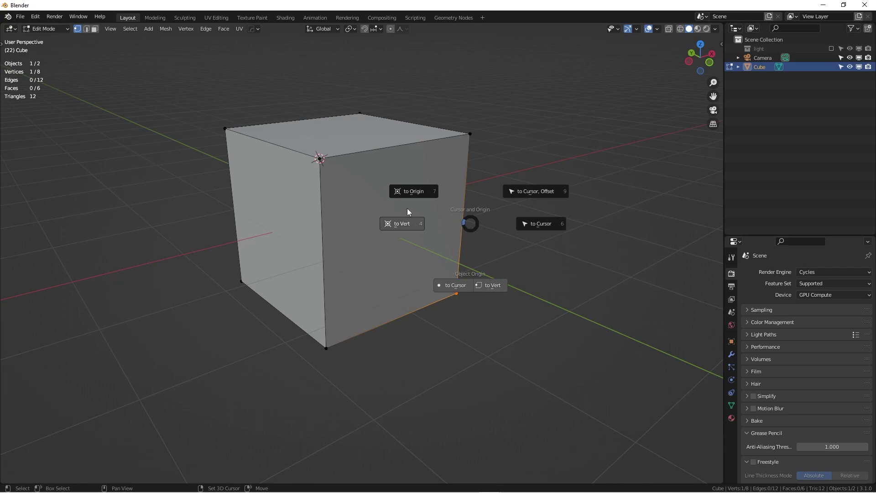
left_click(403, 226)
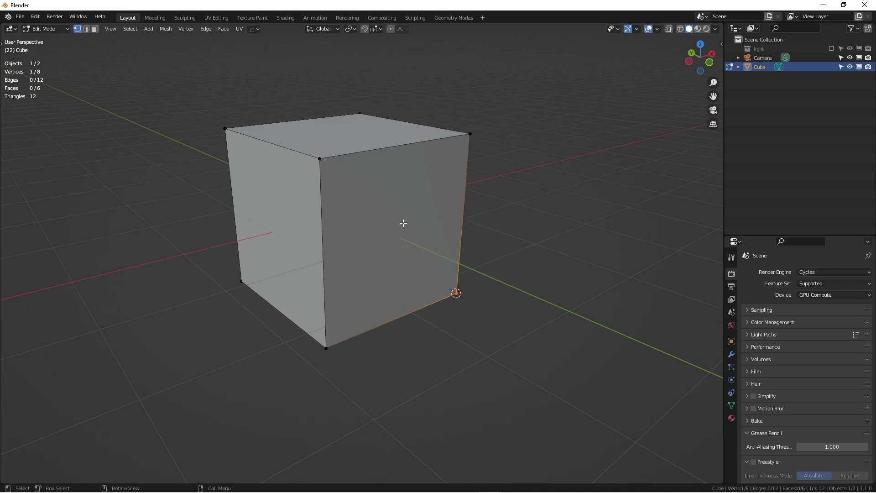
left_click(456, 293)
key("alt+a")
key("shift+s")
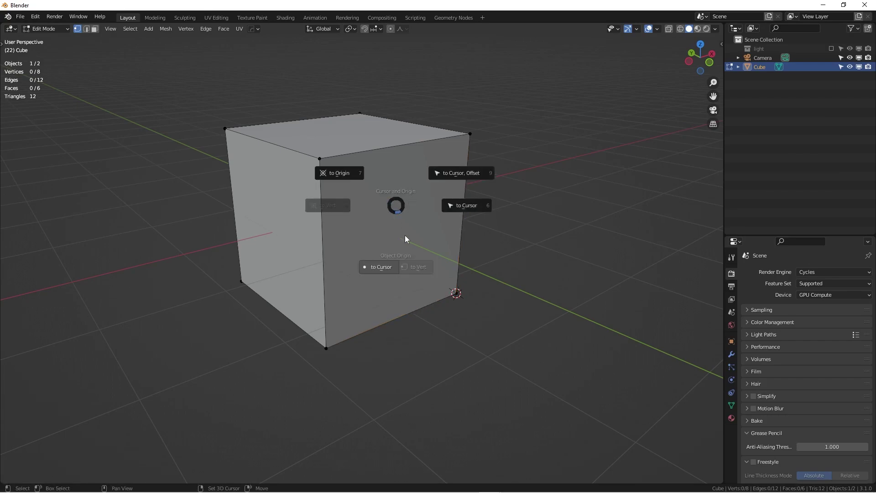
left_click(384, 267)
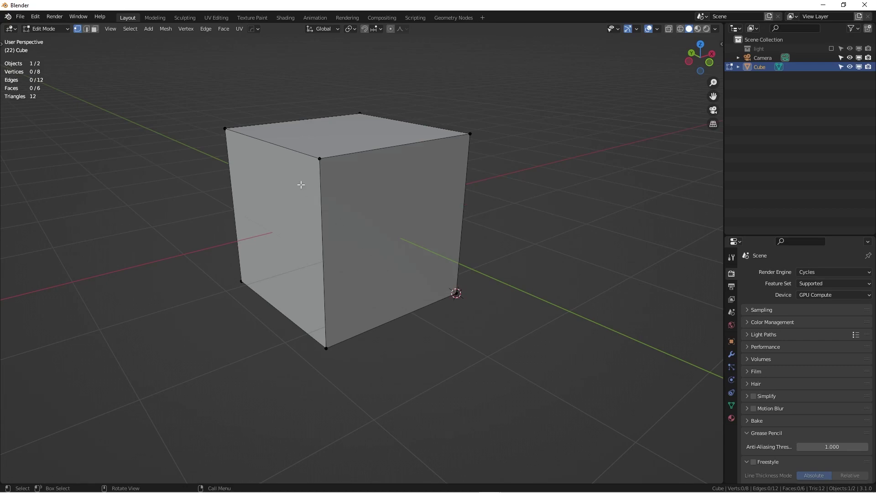
- Select the cube's upper front vertex by box and snap the 3D cursor to it
left_click(456, 292)
middle_click_drag(456, 292, 289, 269)
scroll(391, 200, "down", 3)
left_click_drag(422, 167, 478, 208)
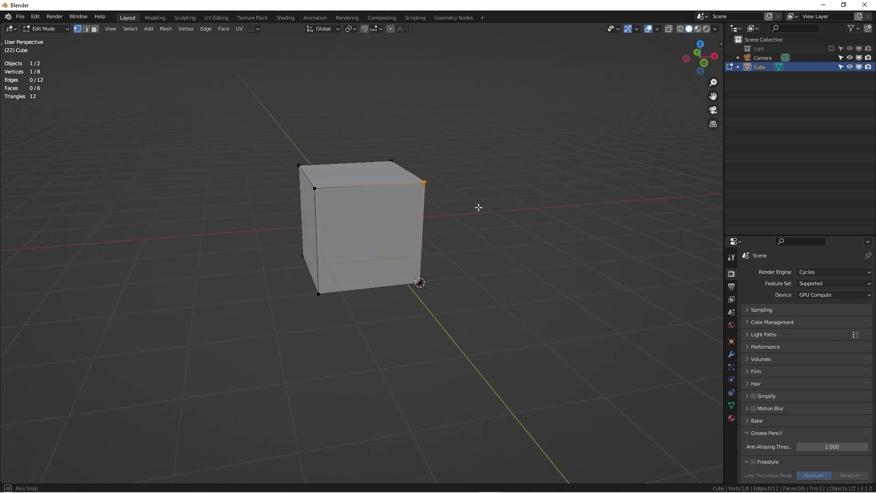
middle_click_drag(478, 207, 456, 201)
scroll(356, 204, "up", 3)
middle_click_drag(357, 204, 385, 217)
left_click_drag(279, 192, 336, 221)
key("shift+s")
left_click(309, 232)
- Box-select the cube's lower front vertex and snap the 3D cursor to it
middle_click_drag(310, 232, 345, 201)
left_click_drag(268, 352, 314, 389)
key("shift+s")
left_click(272, 345)
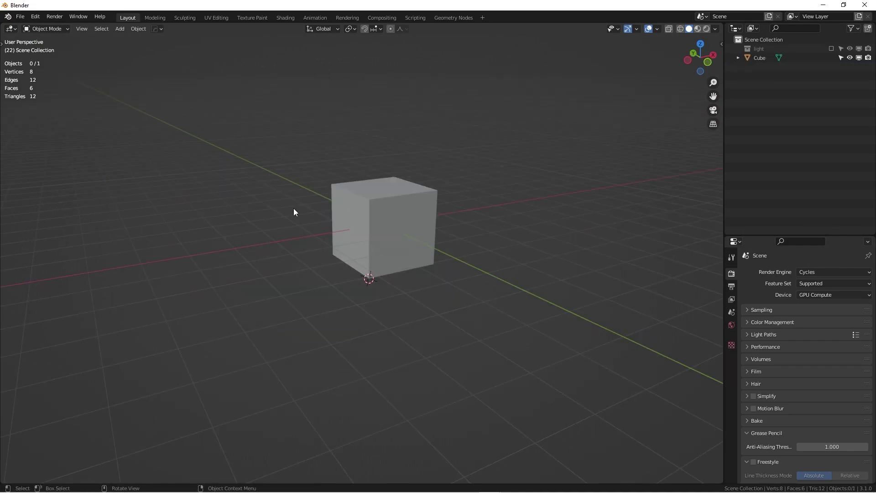
- Add a camera at the 3D cursor on the cube's lower front corner
scroll(354, 198, "down", 1)
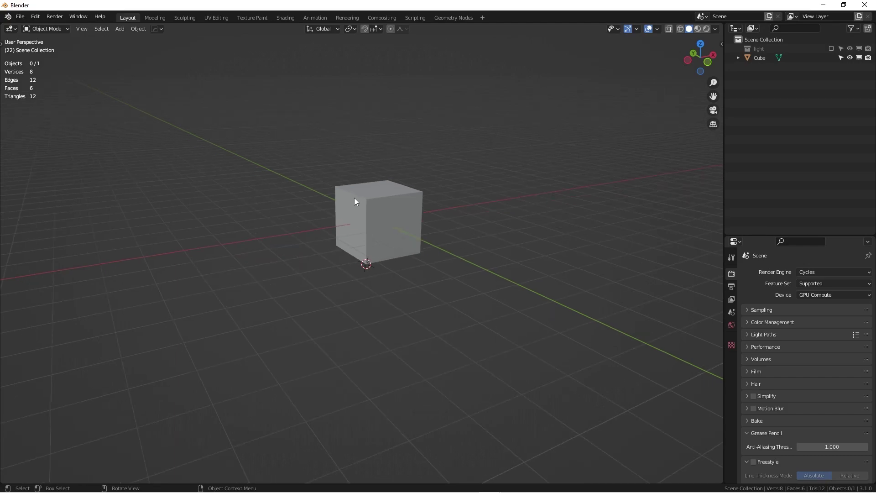
middle_click_drag(370, 212, 400, 219)
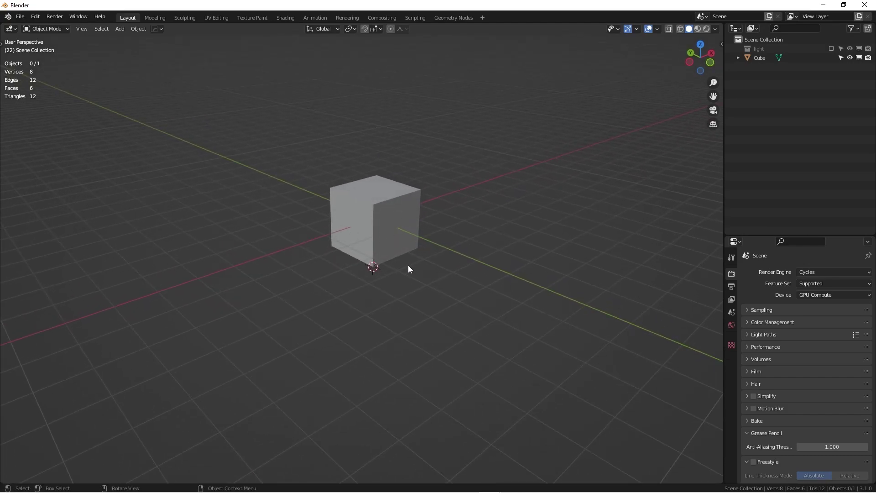
middle_click_drag(392, 270, 369, 269)
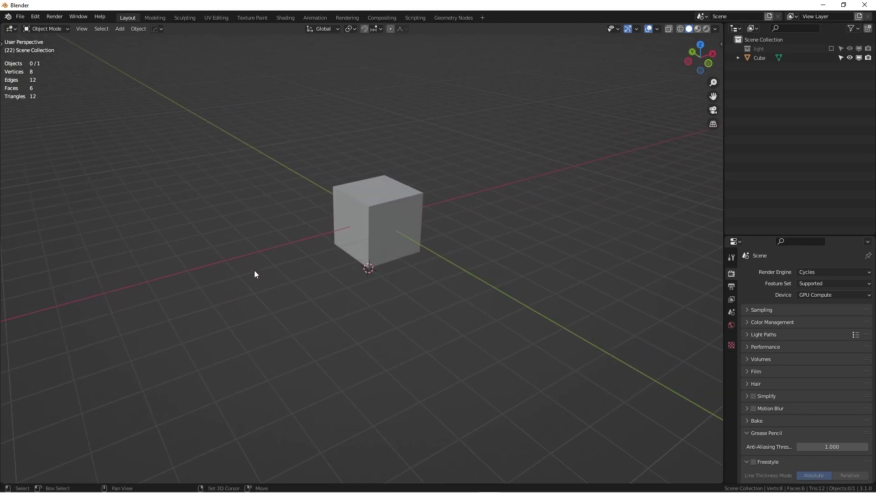
key("shift+a")
left_click(224, 273)
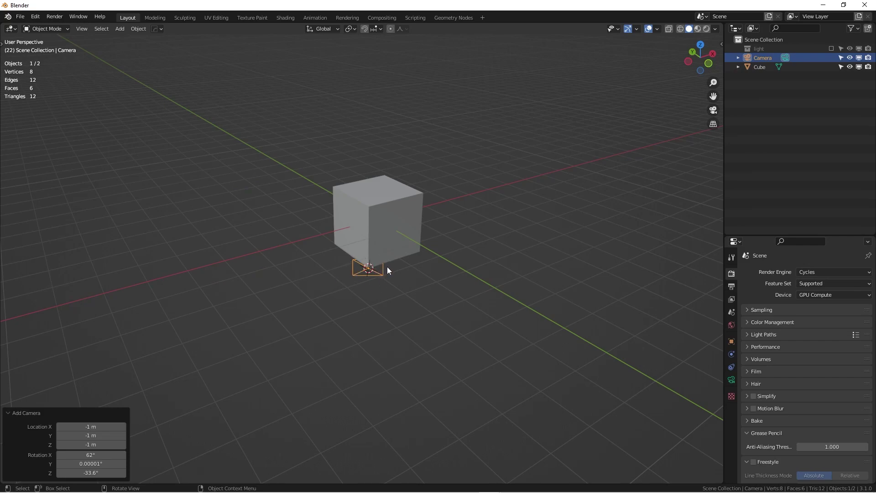
- Align the new camera to the current viewing angle and look through it
middle_click_drag(441, 234, 430, 226)
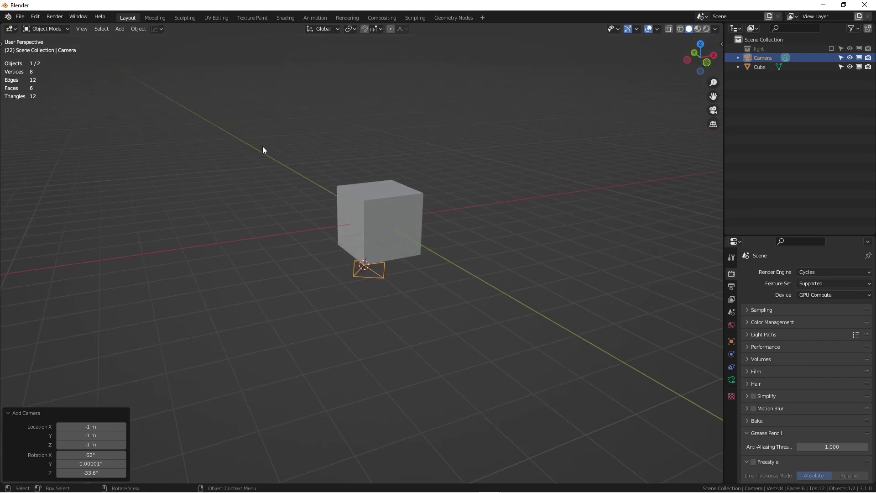
key("ctrl")
key("KP_0")
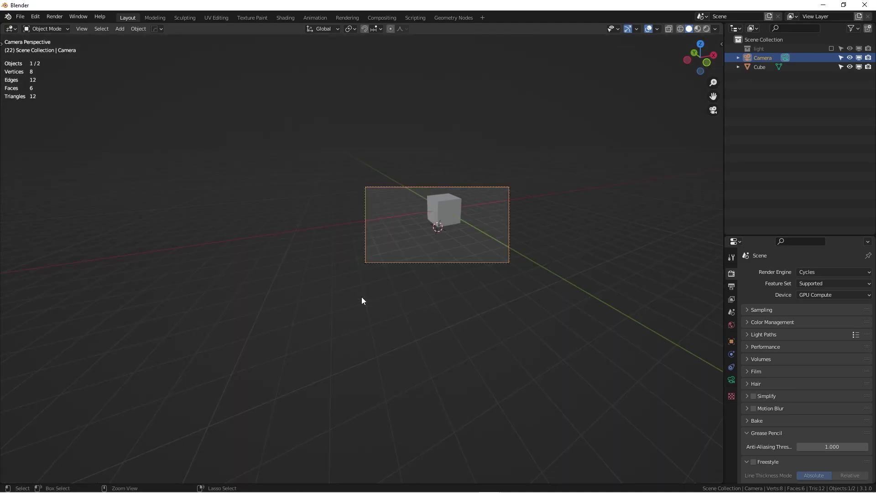
- Move the camera about 0.61 m in X and 1.28 m in Y in View orientation to reframe the cube
scroll(357, 235, "up", 5)
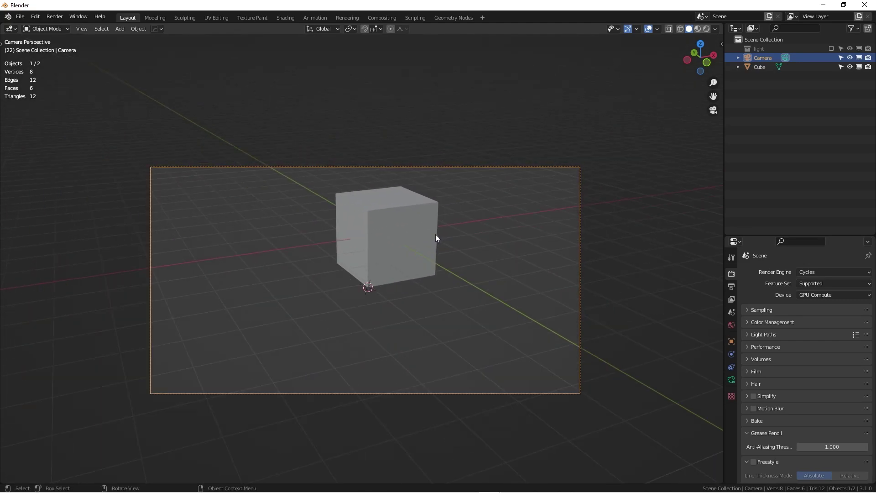
key("g")
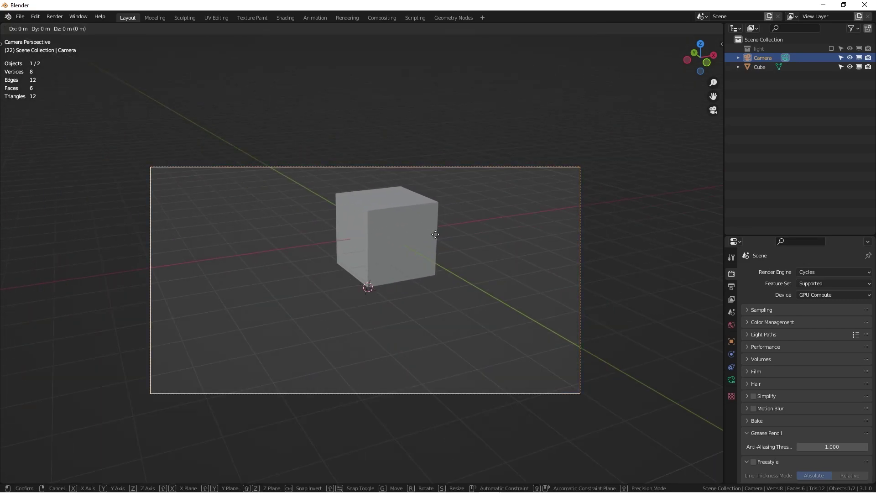
left_click(497, 108)
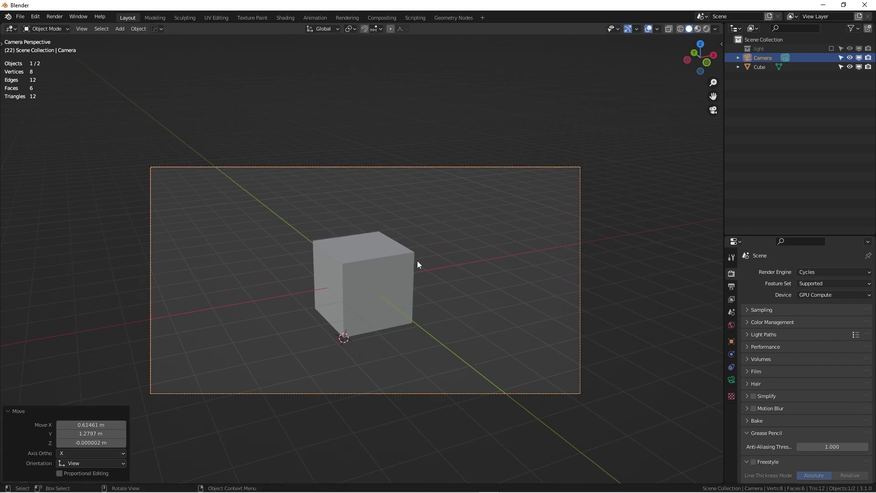
scroll(426, 263, "down", 2)
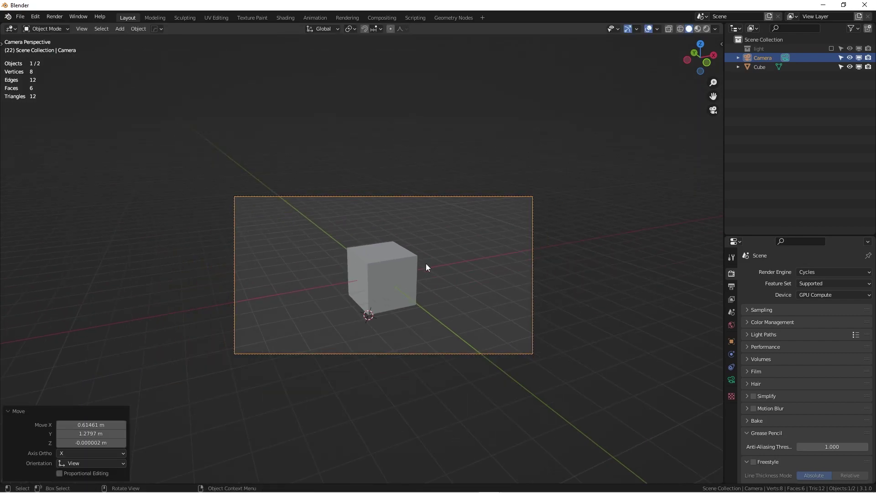
- Leave the camera view, select the existing camera and create a new camera from a closer view of the cube with Smart View Cam
left_click(451, 266)
middle_click_drag(451, 266, 453, 204)
scroll(457, 259, "down", 5)
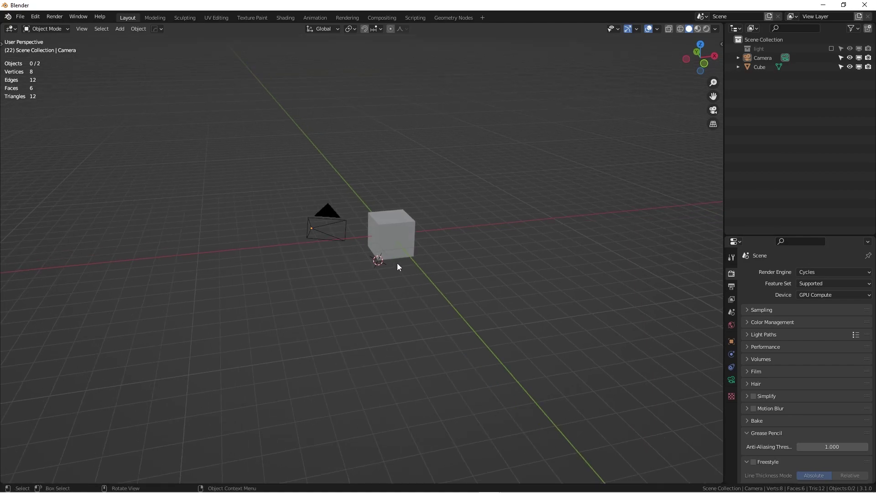
left_click(327, 226)
key("grave")
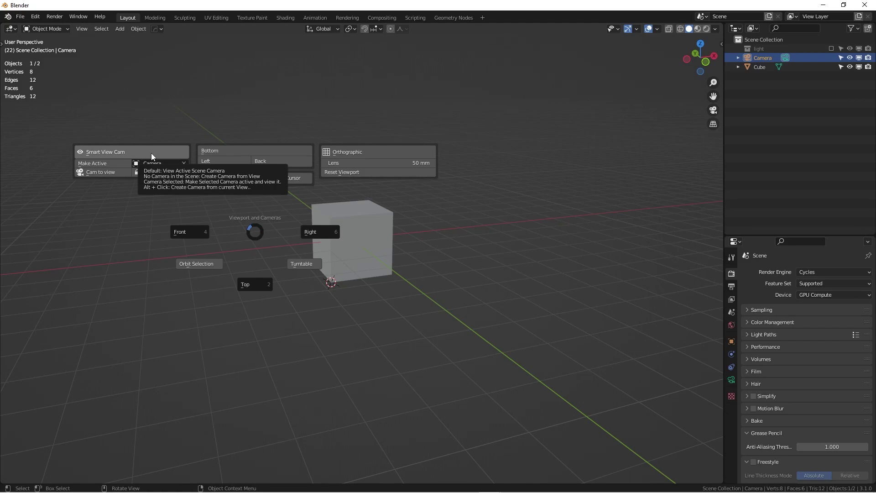
left_click(123, 152, "alt")
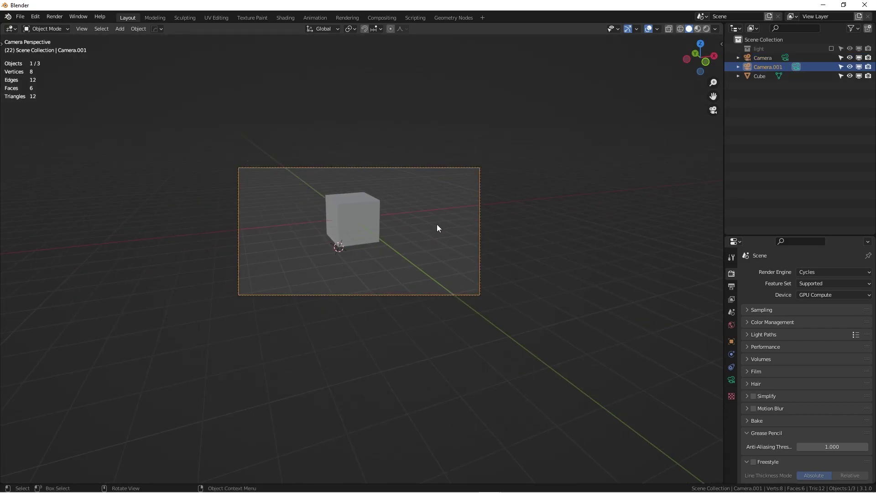
- Orbit to the cube's other side and create another camera from that viewing angle with Smart View Cam
middle_click_drag(544, 240, 393, 252)
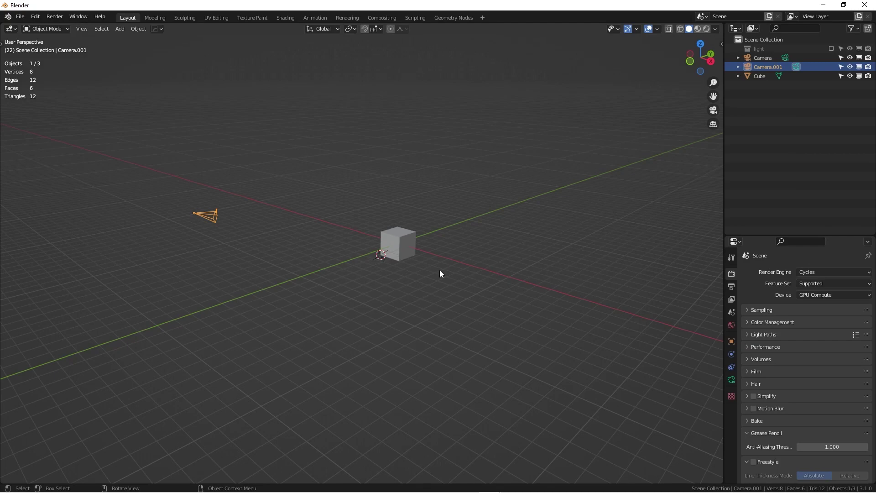
key("grave")
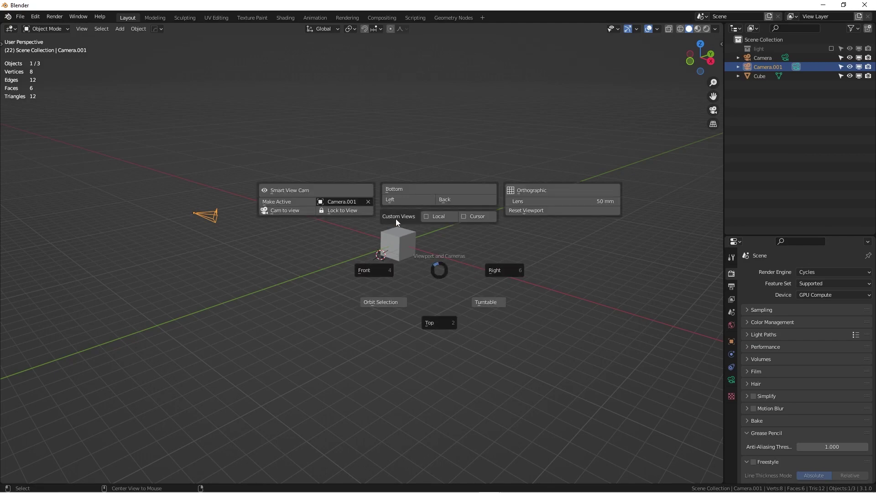
left_click(337, 186)
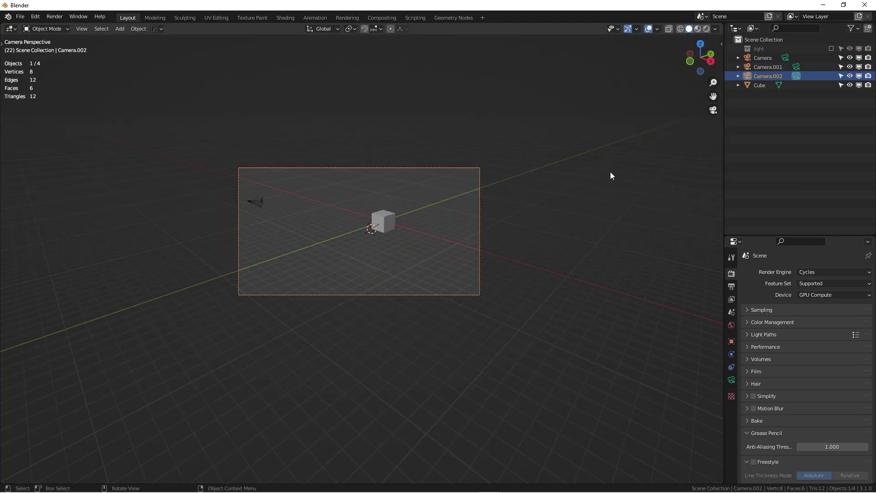
- Create one more camera with Smart View Cam from a view looking along the red X axis
middle_click_drag(502, 254, 387, 293)
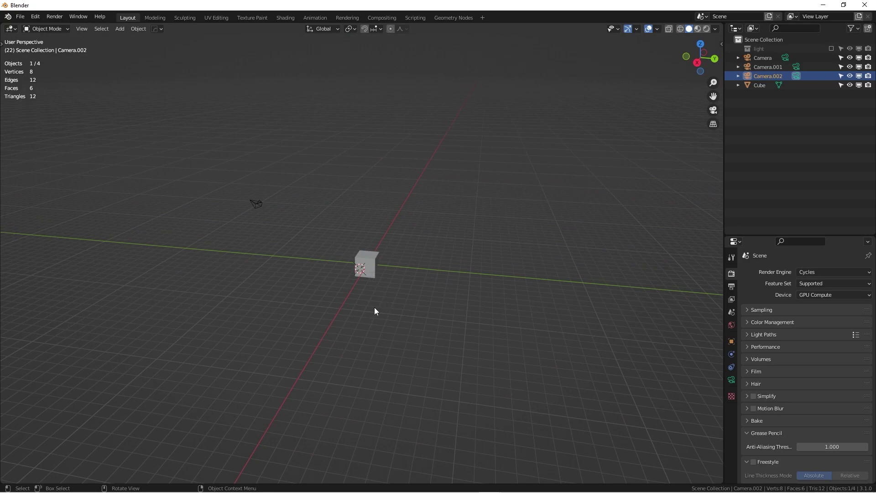
key("grave")
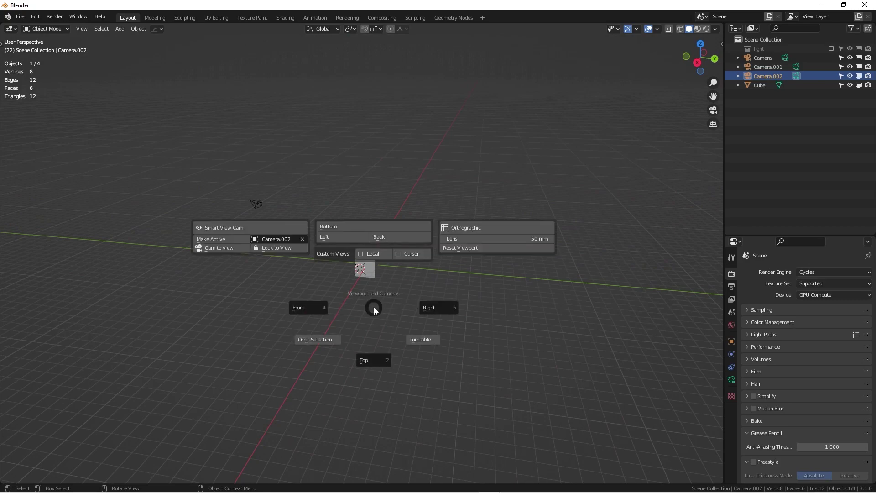
left_click(234, 228, "alt")
- Select Camera.001 among the scene's cameras, make it the active camera and look through it
middle_click_drag(379, 245, 523, 302)
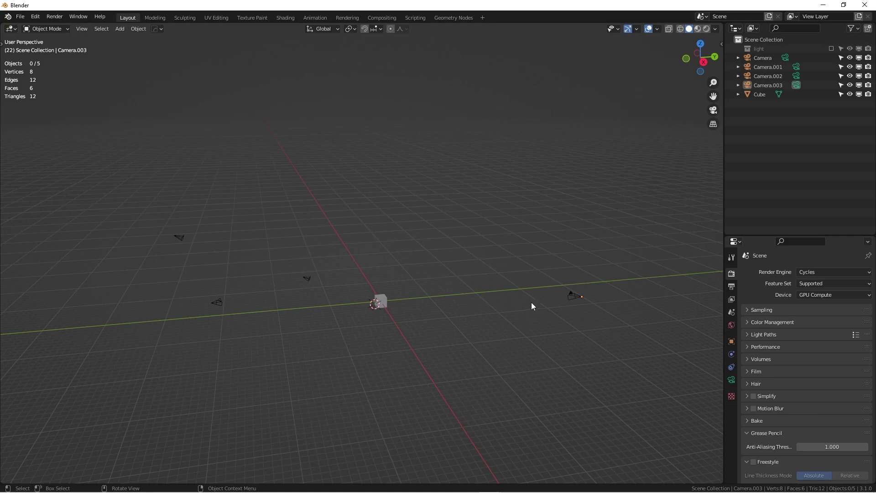
left_click_drag(168, 233, 311, 332)
left_click(362, 369)
left_click(307, 282)
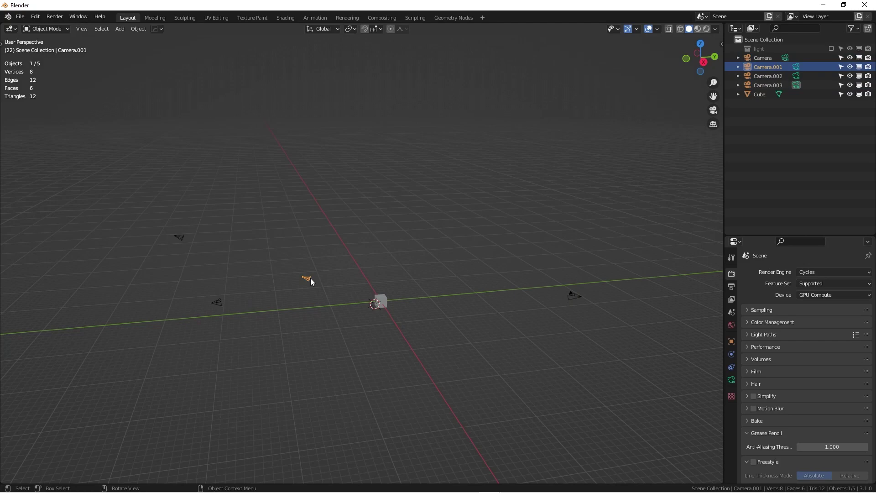
key("grave")
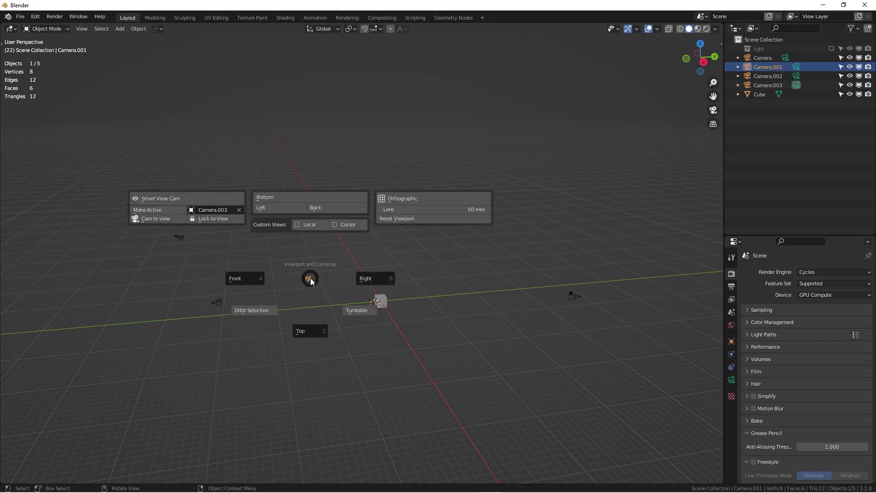
left_click(151, 210)
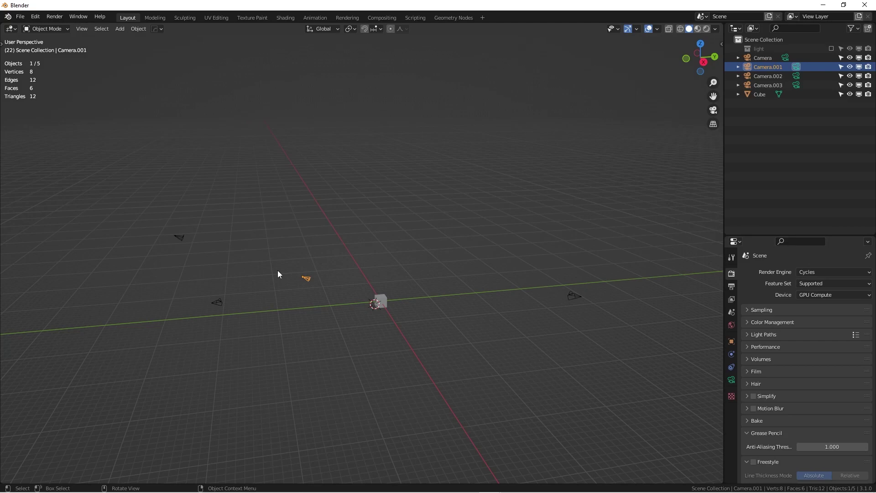
key("KP_0")
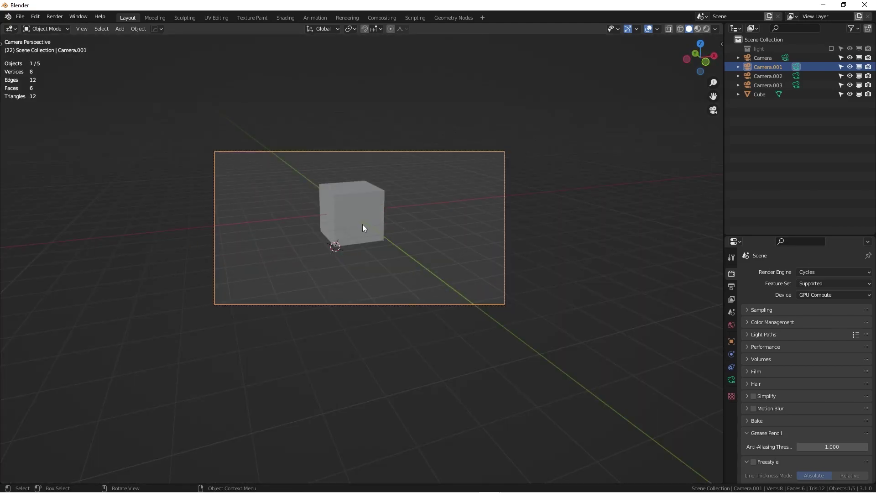
- Leave the camera view, select the original Camera, make it active and look through it
key("KP_0")
left_click_drag(176, 221, 192, 251)
left_click(184, 238)
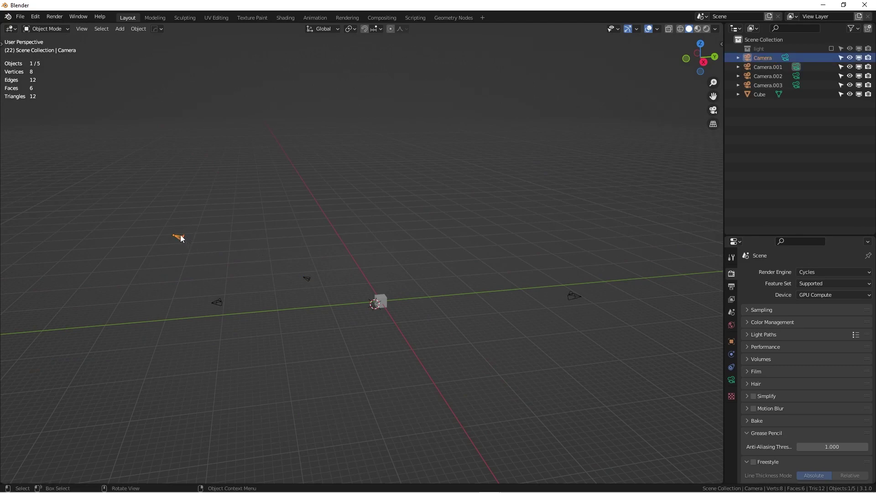
key("grave")
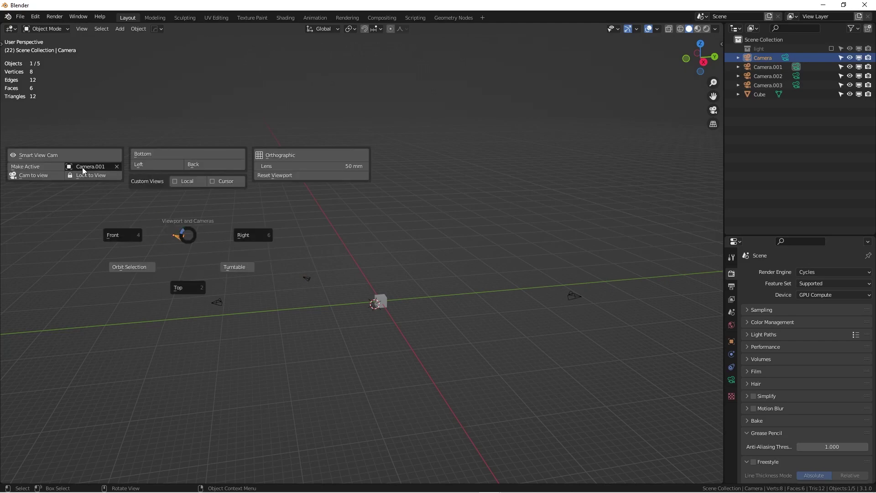
left_click(42, 170)
key("KP_0")
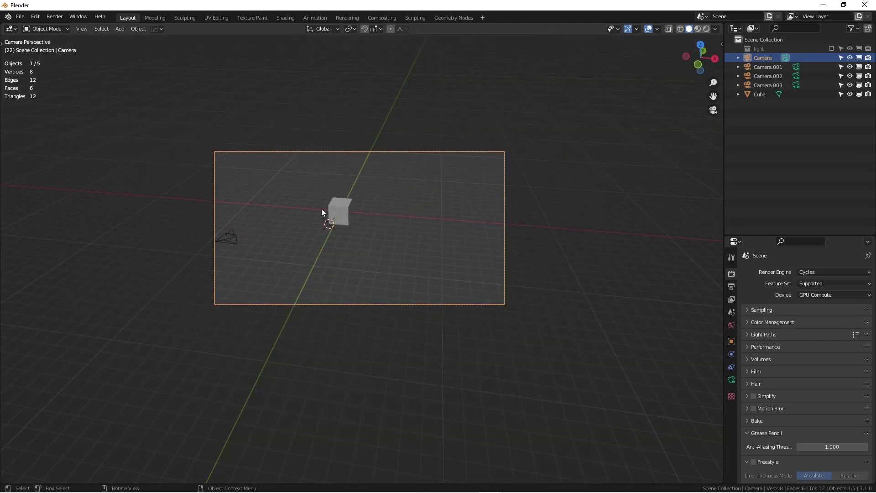
- Exit the camera view, select Camera.003, and review the Viewport and Cameras options and the placement of all cameras
key("KP_0")
left_click_drag(163, 237, 346, 338)
left_click(574, 296)
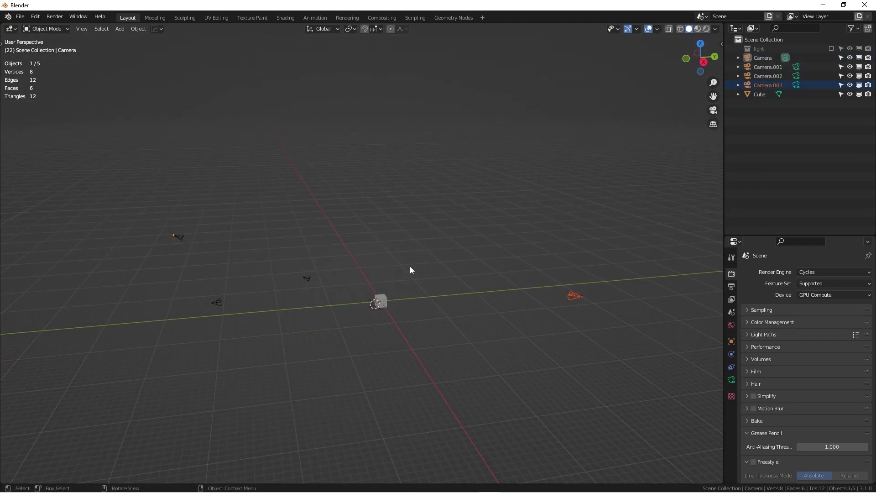
key("grave")
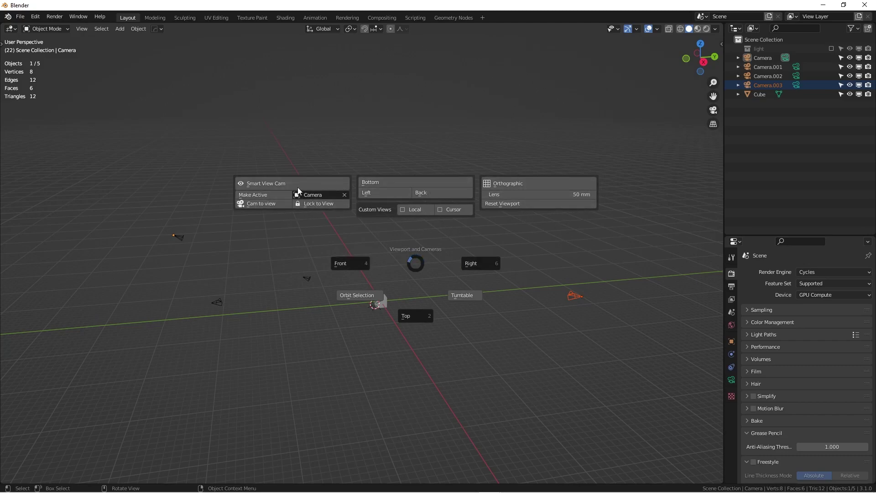
left_click(223, 251)
middle_click_drag(331, 266, 424, 293)
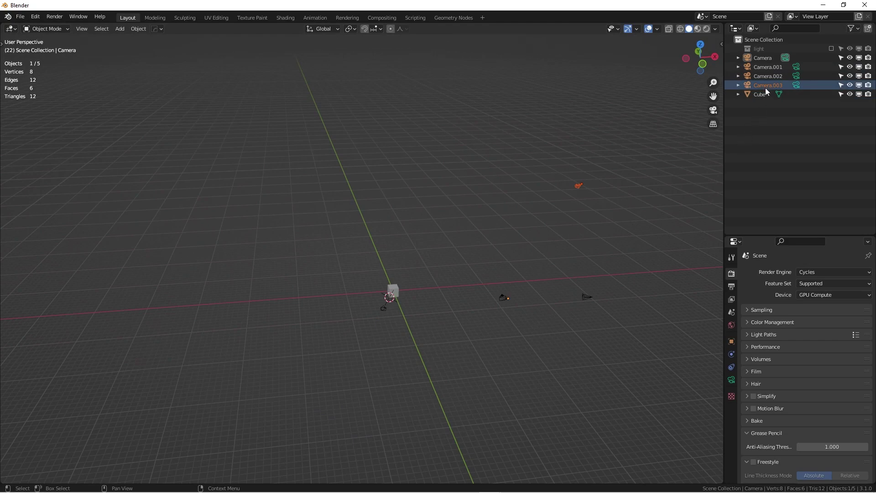
middle_click_drag(540, 194, 301, 288)
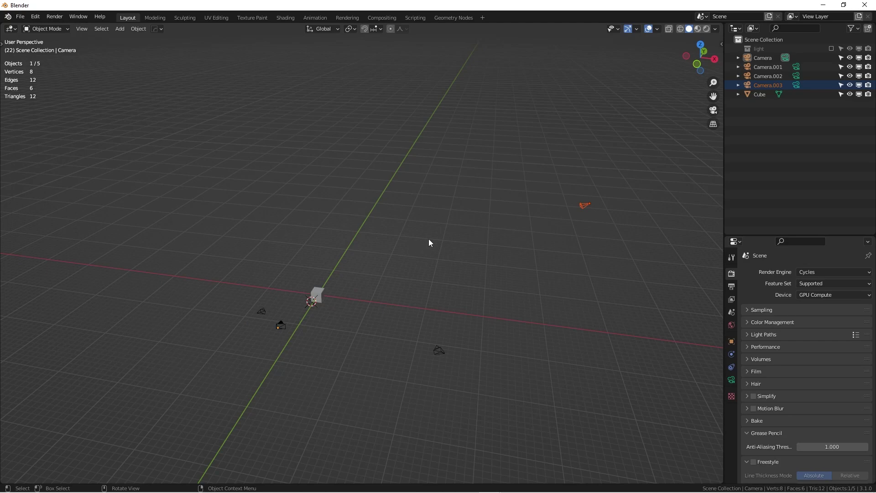
- Select the cube, frame it in the viewport and enter Edit Mode on it
scroll(245, 338, "up", 6)
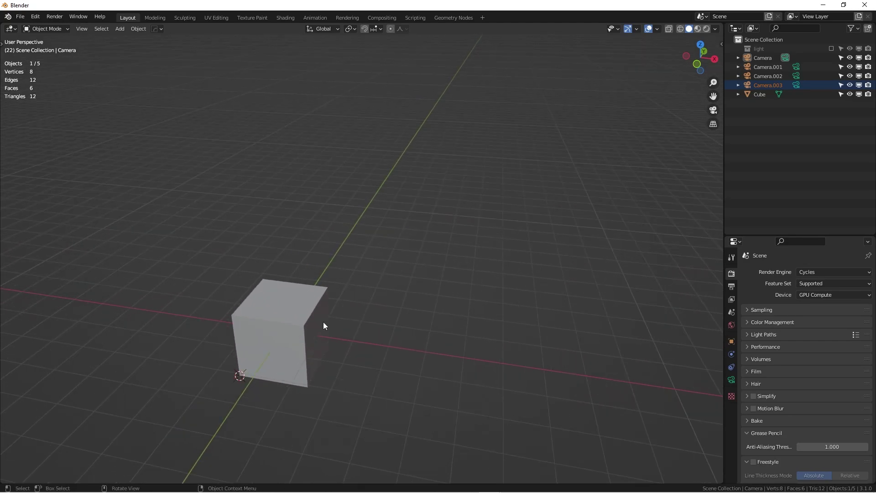
left_click(307, 310)
scroll(301, 308, "down", 2)
key("KP_1")
scroll(237, 359, "down", 3)
key("KP_Decimal")
middle_click_drag(436, 283, 369, 224)
key("ctrl+Tab")
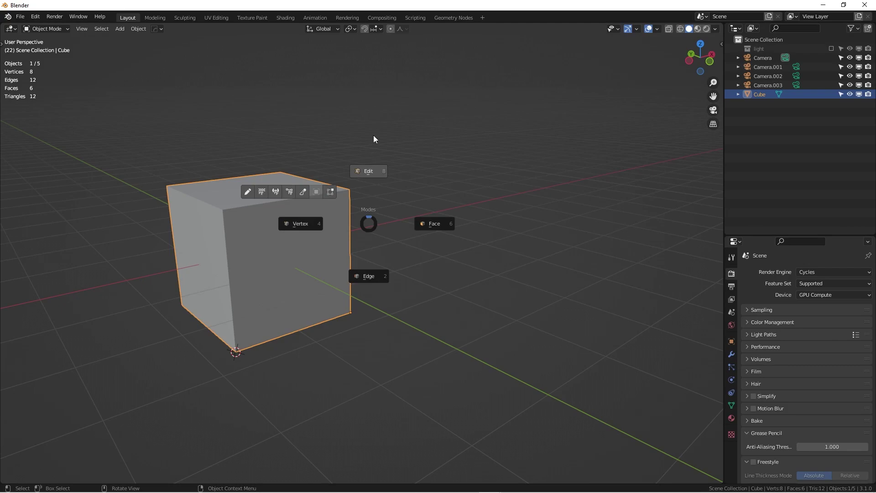
left_click(373, 135)
- Box-select the two vertices of the upper edge on the cube's narrow visible side and merge them to the last one with Smart Vert
left_click_drag(115, 148, 413, 253)
middle_click_drag(340, 304, 335, 312)
left_click_drag(162, 197, 296, 269)
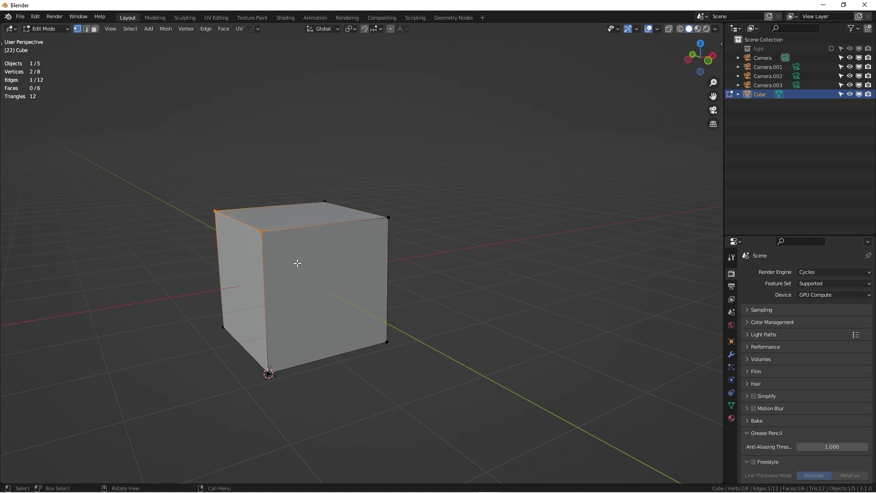
key("1")
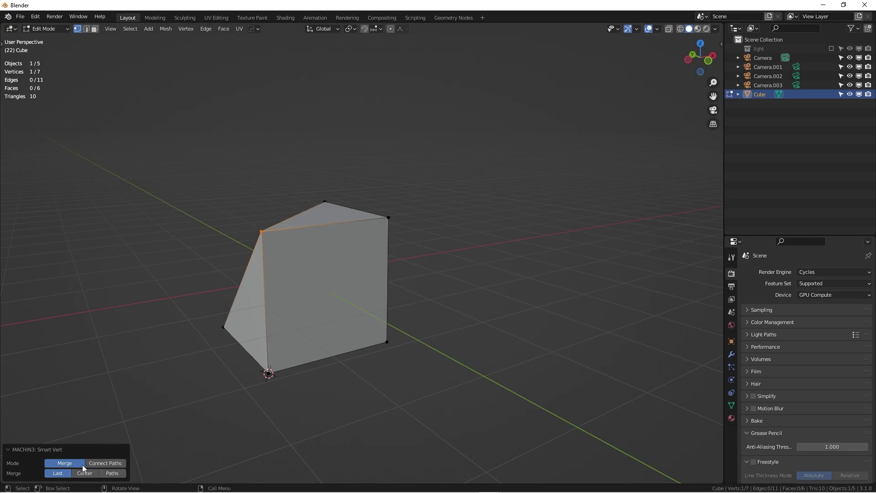
- Undo the two-vertex merge and check Blender's standard Merge options without applying any
right_click(261, 212, "ctrl")
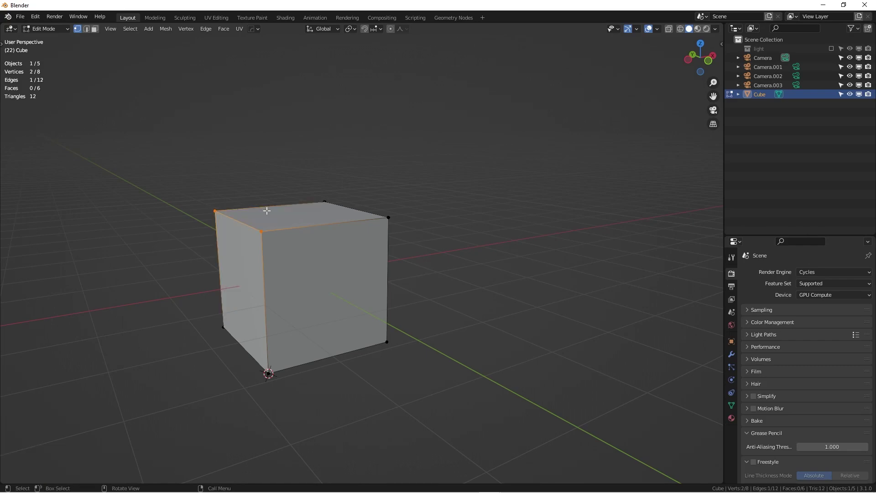
key("m")
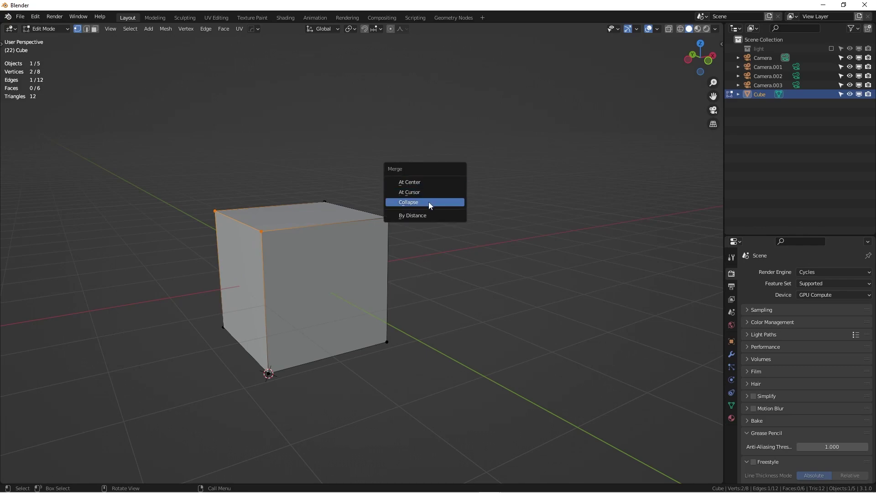
key("Escape")
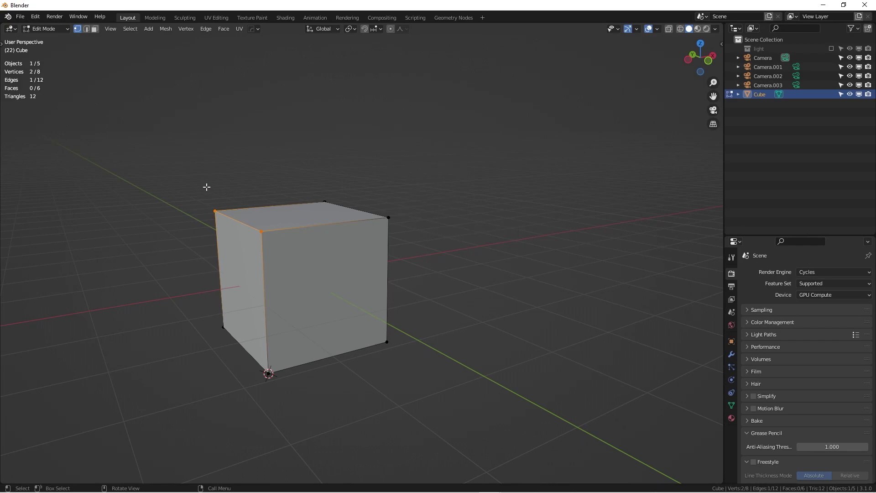
- Select the cube's four top vertices with the front-right corner as the last one and merge them to it with Smart Vert
middle_click_drag(462, 207, 464, 272)
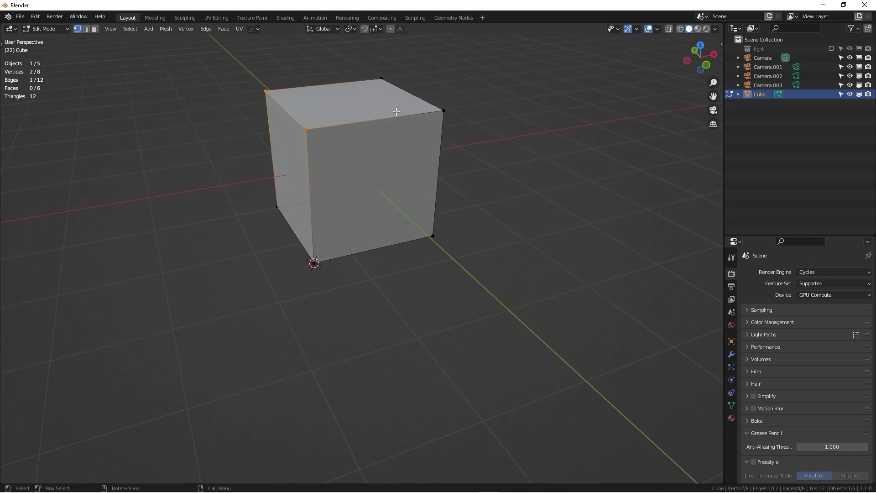
middle_click_drag(394, 110, 384, 138, "shift")
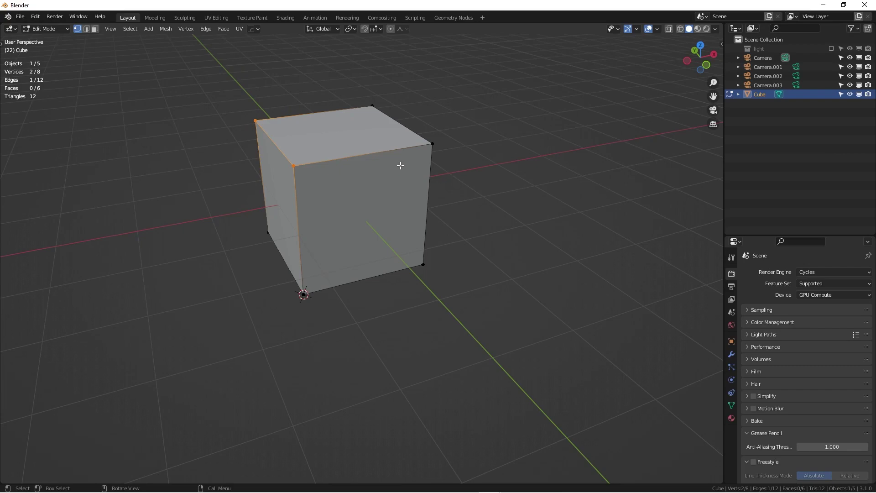
left_click_drag(196, 75, 492, 176)
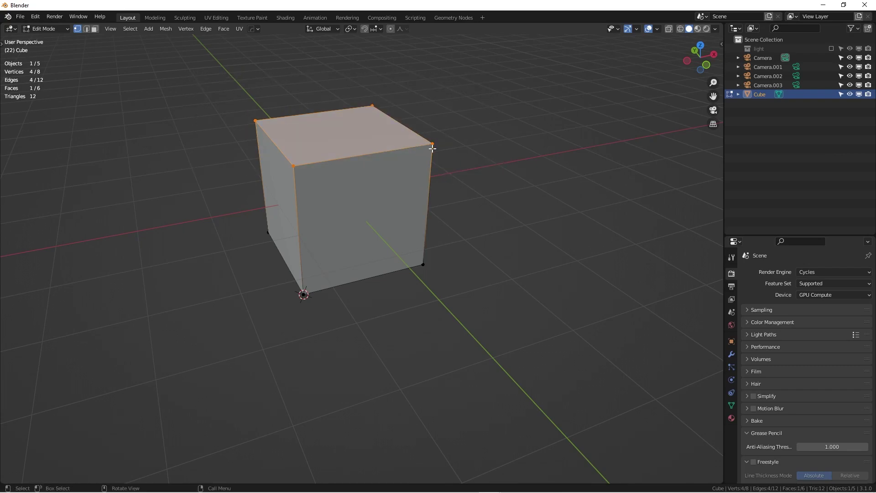
left_click(433, 144, "shift")
key("1")
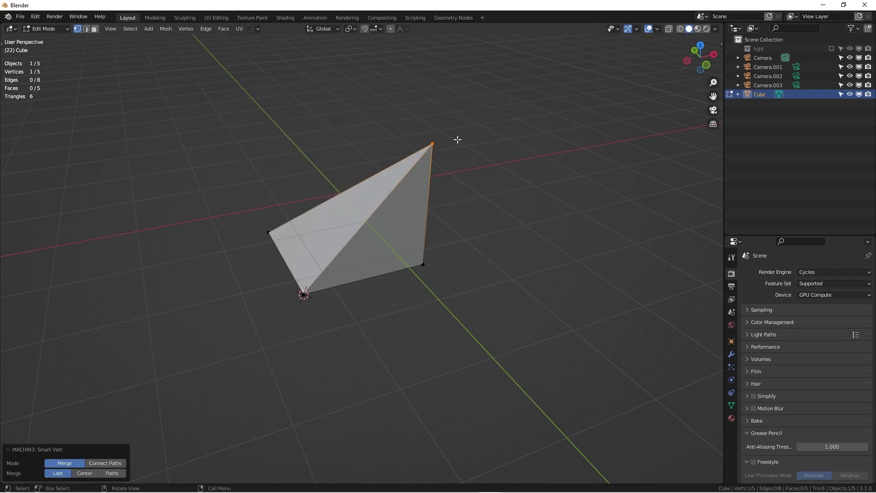
- Undo the corner merge, reselect the cube's four top vertices and merge them with Smart Vert set to Center, comparing it with Last
key("ctrl+z")
left_click_drag(212, 92, 466, 182)
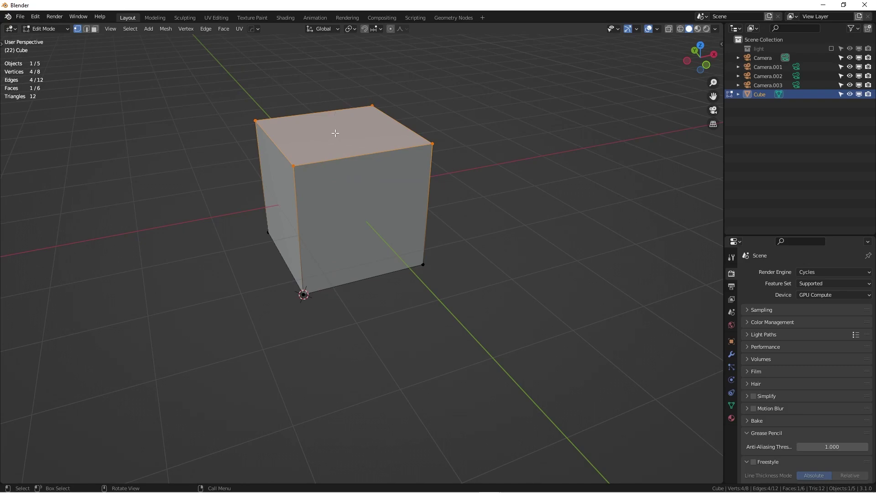
key("shift+1")
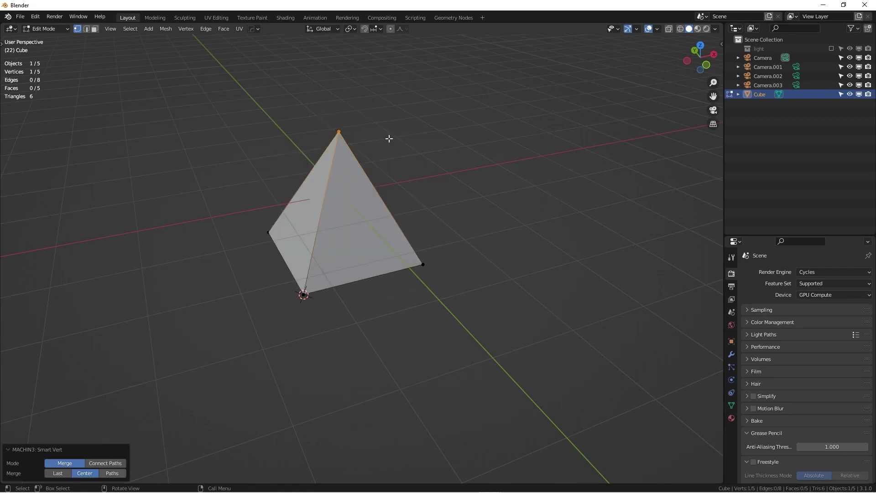
left_click(60, 473)
left_click(91, 475)
- Undo the center merge, select both vertices of the cube's nearest vertical edge and merge them to the last one with Smart Vert
key("ctrl+z")
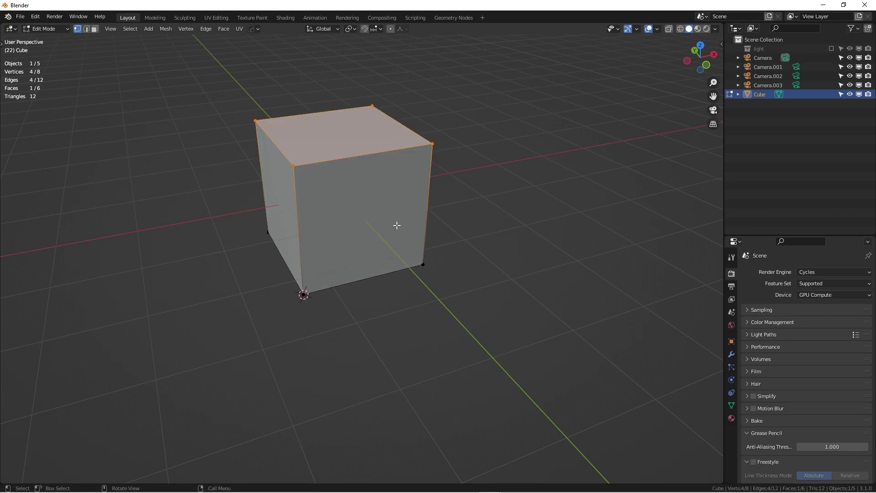
middle_click_drag(401, 220, 307, 271)
scroll(308, 271, "down", 2)
middle_click_drag(327, 356, 330, 290, "shift")
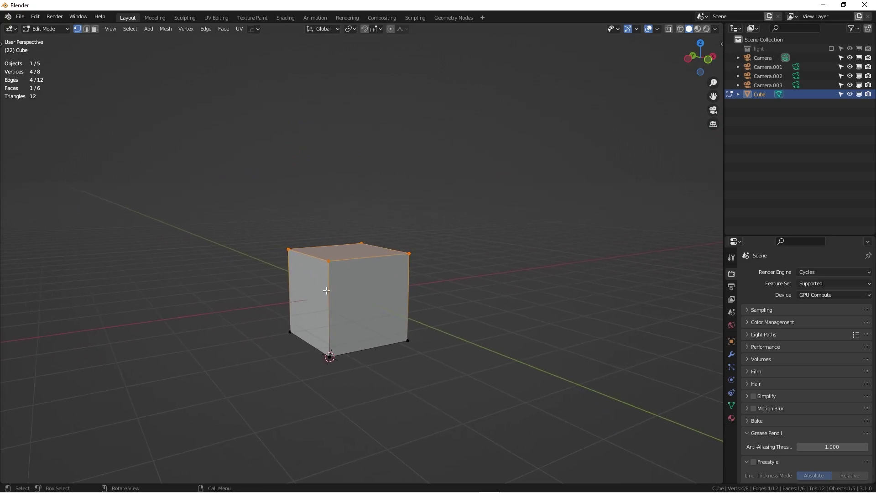
left_click_drag(307, 271, 352, 369)
left_click_drag(313, 253, 349, 367)
key("1")
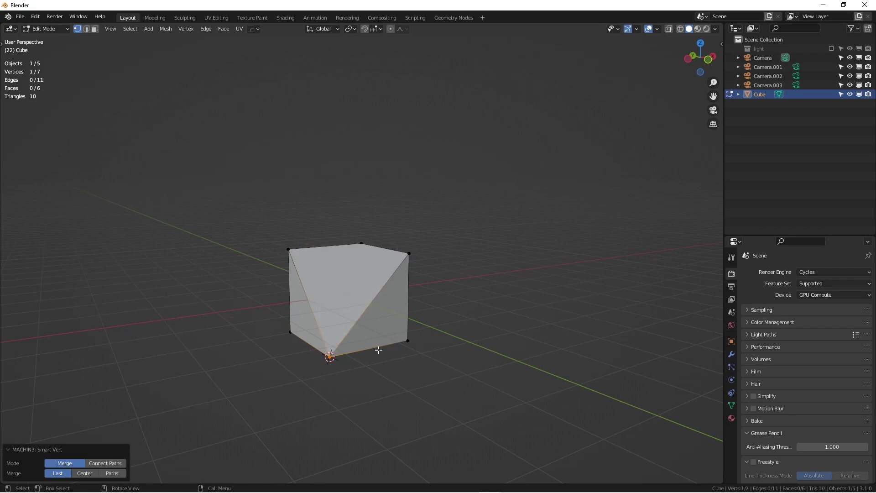
- Try a vertex bevel on the merged bottom corner, cancel it, undo the edge merge and clear the vertex selection
key("ctrl+shift+b")
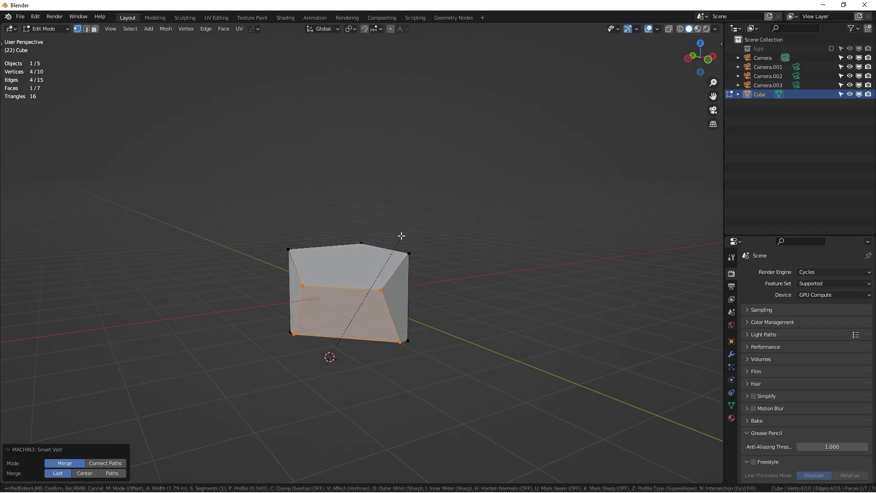
key("Escape")
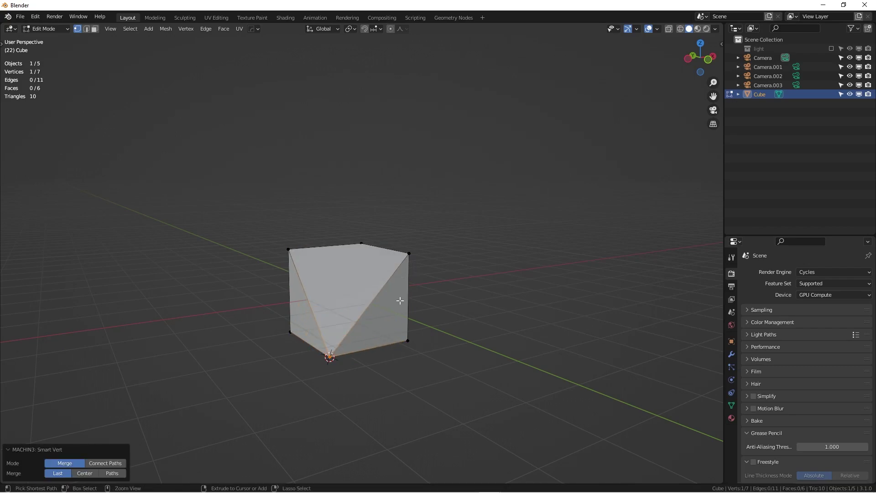
key("ctrl+z")
key("ctrl+z")
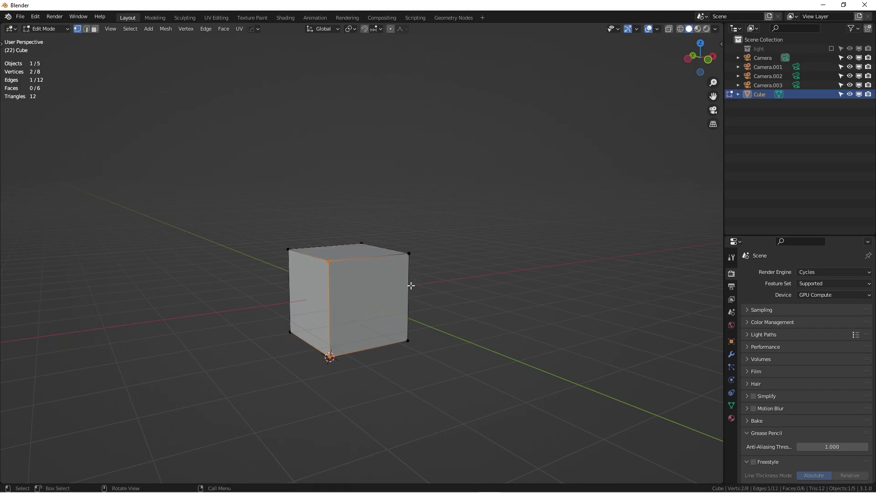
middle_click_drag(383, 267, 432, 272)
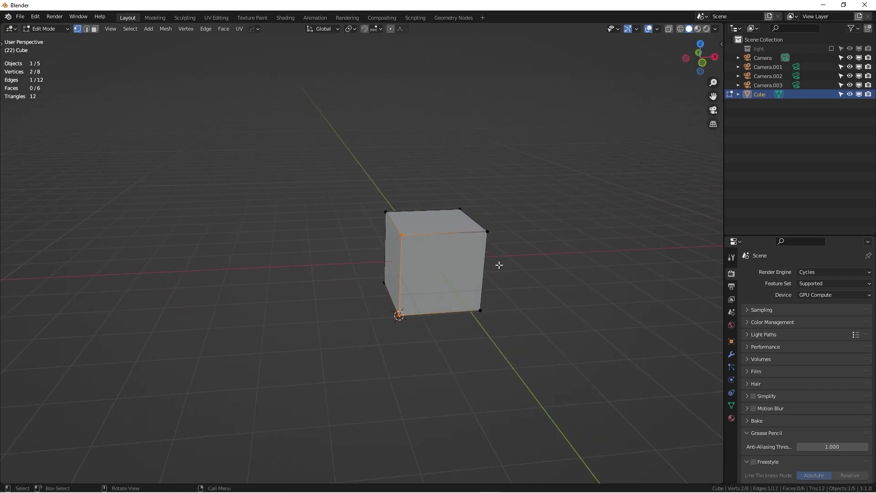
left_click(524, 234)
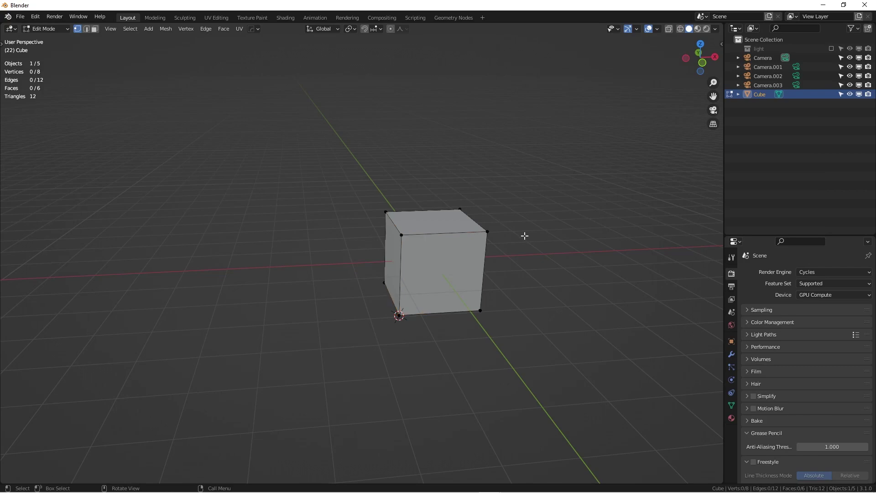
- Open the MACHIN3tools add-on preferences and examine the Smart Vert keymaps for merging, connecting paths and Slide Extend
left_click(37, 18)
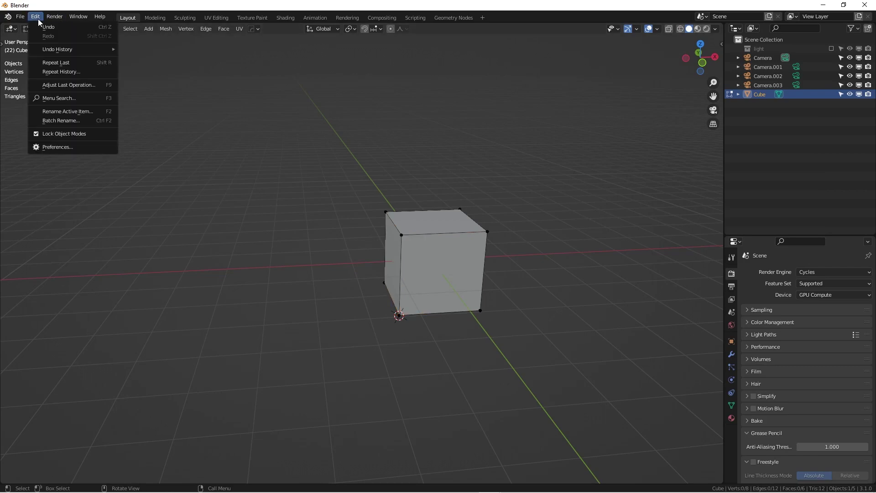
left_click(64, 150)
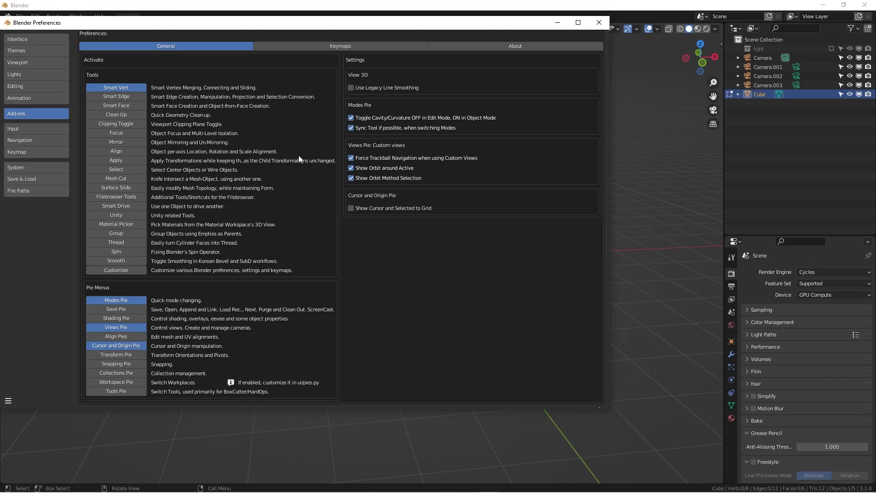
left_click(343, 47)
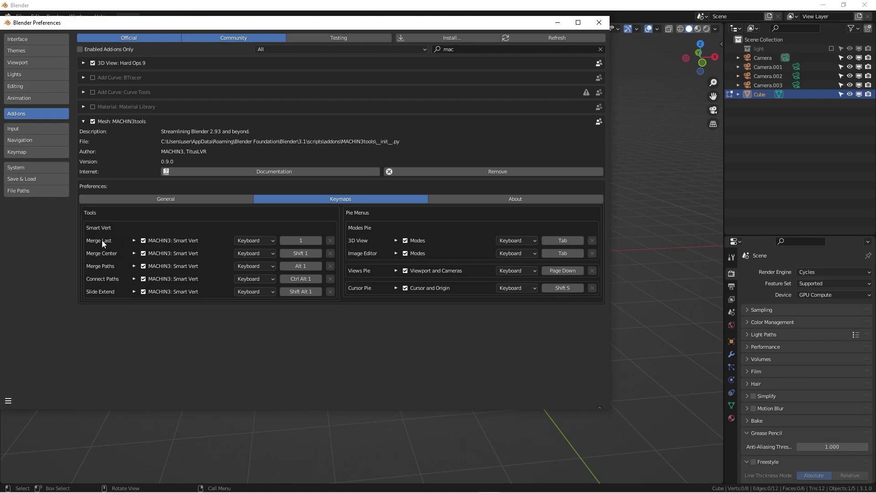
left_click(143, 266)
- Review the MACHIN3tools General settings with the tool and pie menu lists, and minimize the preferences to return to the cube
left_click(185, 199)
scroll(163, 265, "down", 6)
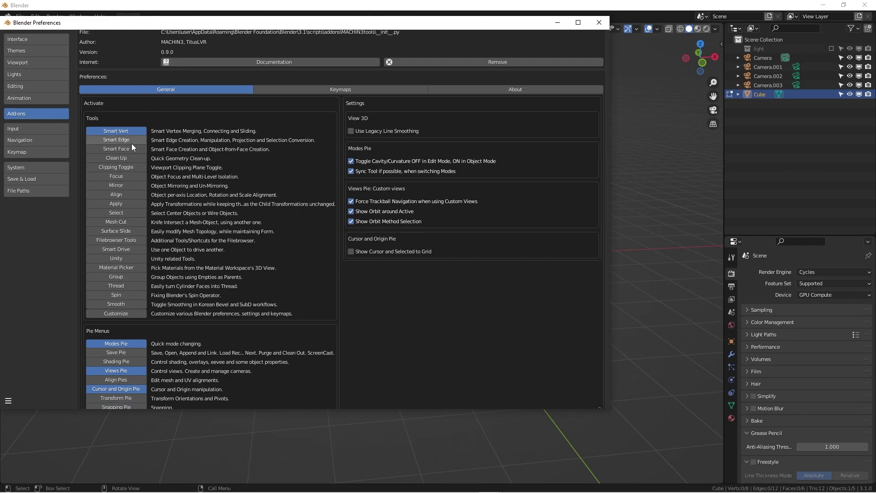
scroll(128, 315, "down", 1)
scroll(132, 319, "down", 2)
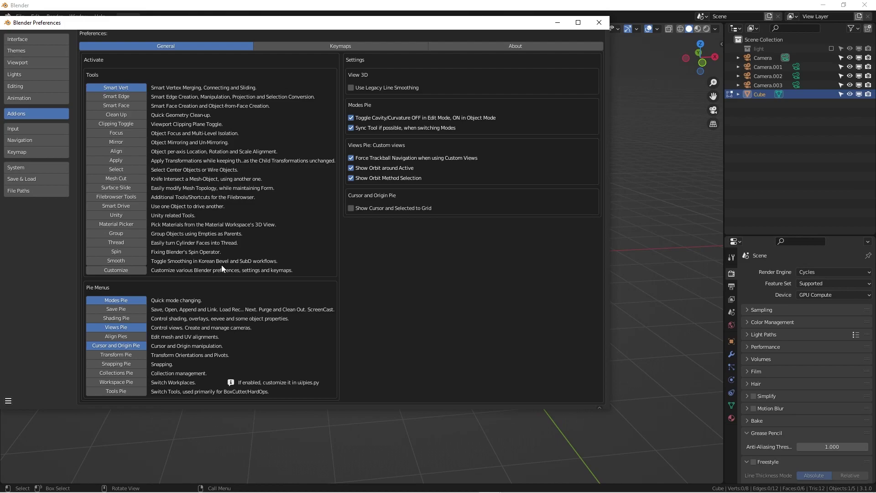
scroll(221, 265, "up", 12)
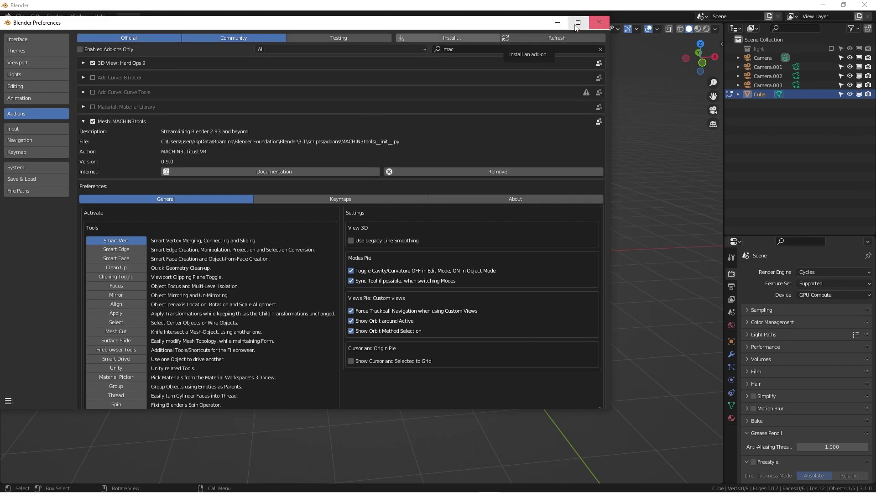
left_click(558, 23)
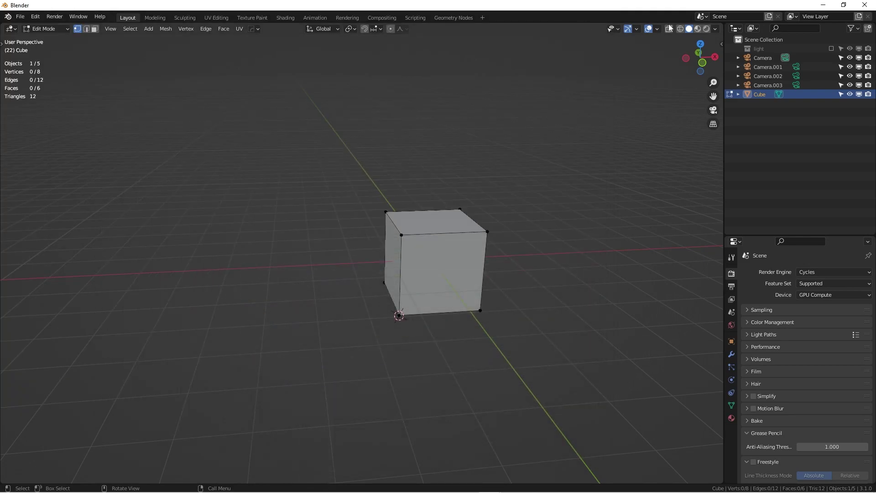
middle_click_drag(283, 231, 339, 232)
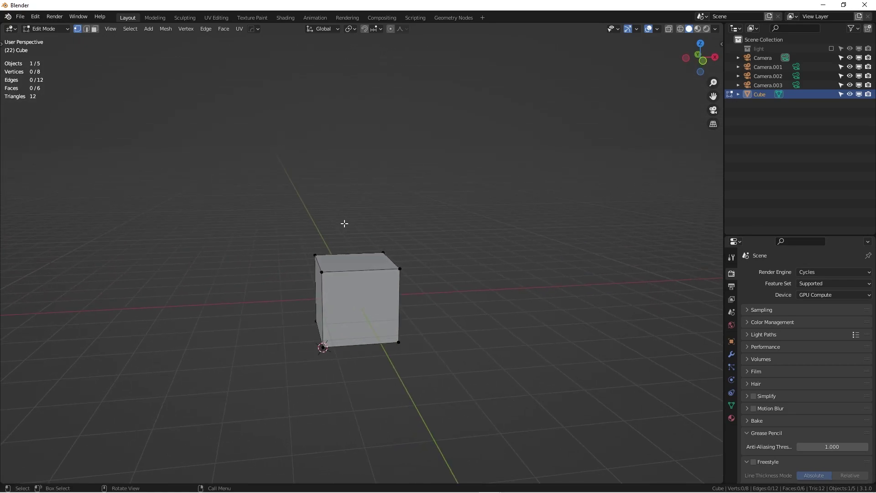